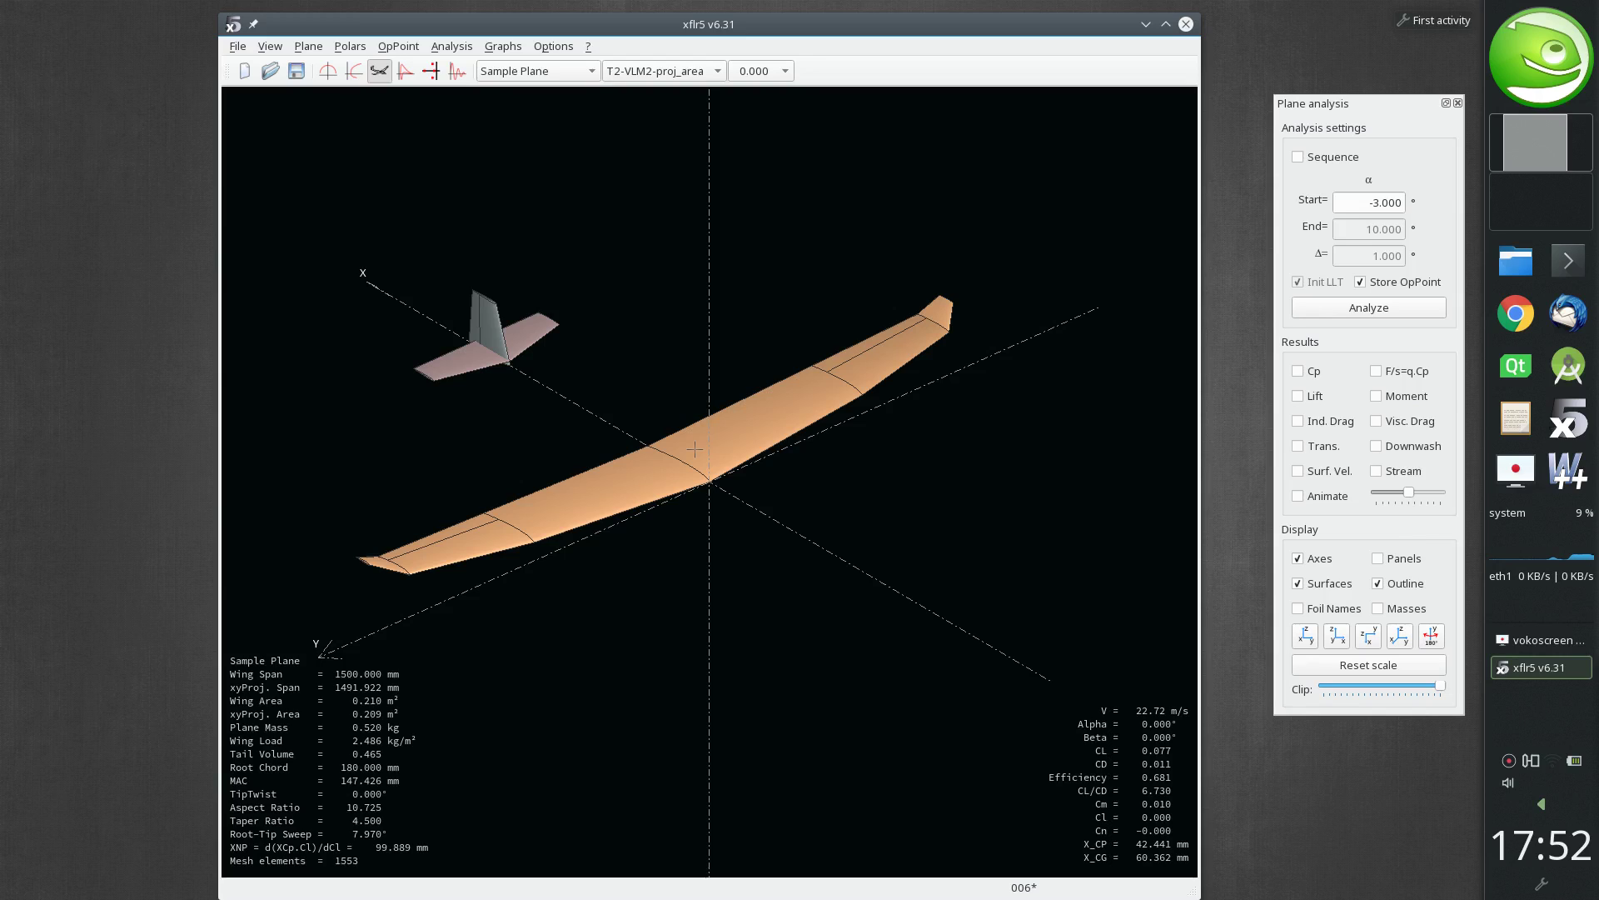
# Step: Switch to the polar view to show the four T2-VLM2-proj_area polar graphs
pyautogui.press('F8')
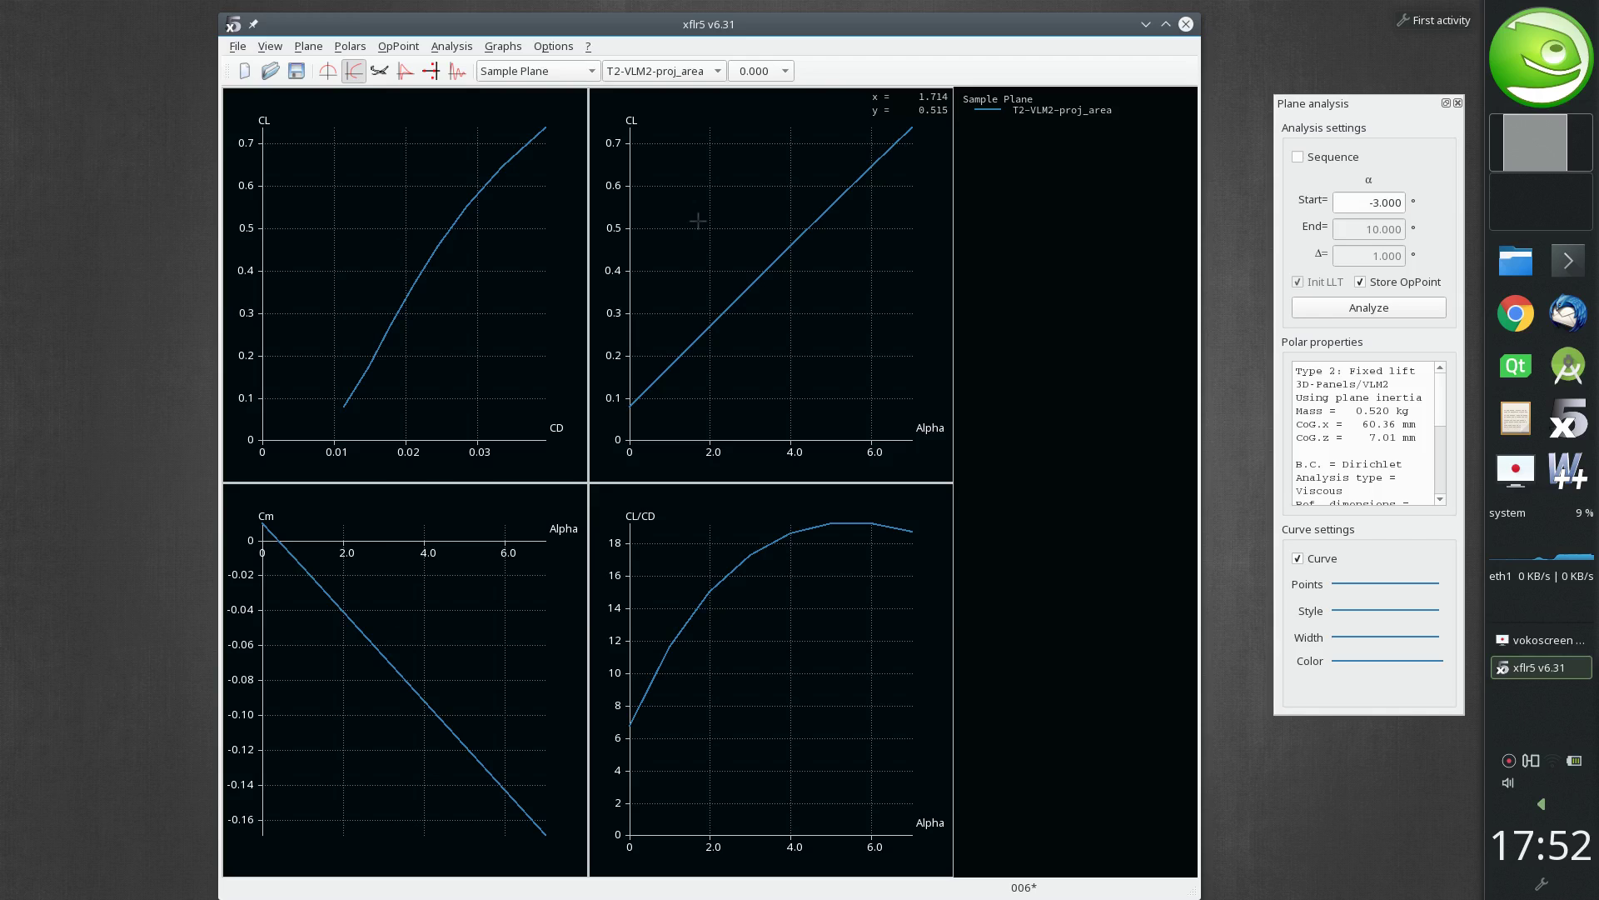
# Step: Define a stability polar with control gains Wing Flap 1 = 1 and Wing Flap 2 = -1
pyautogui.hotkey('shift', 'F6')
pyautogui.click(623, 323)
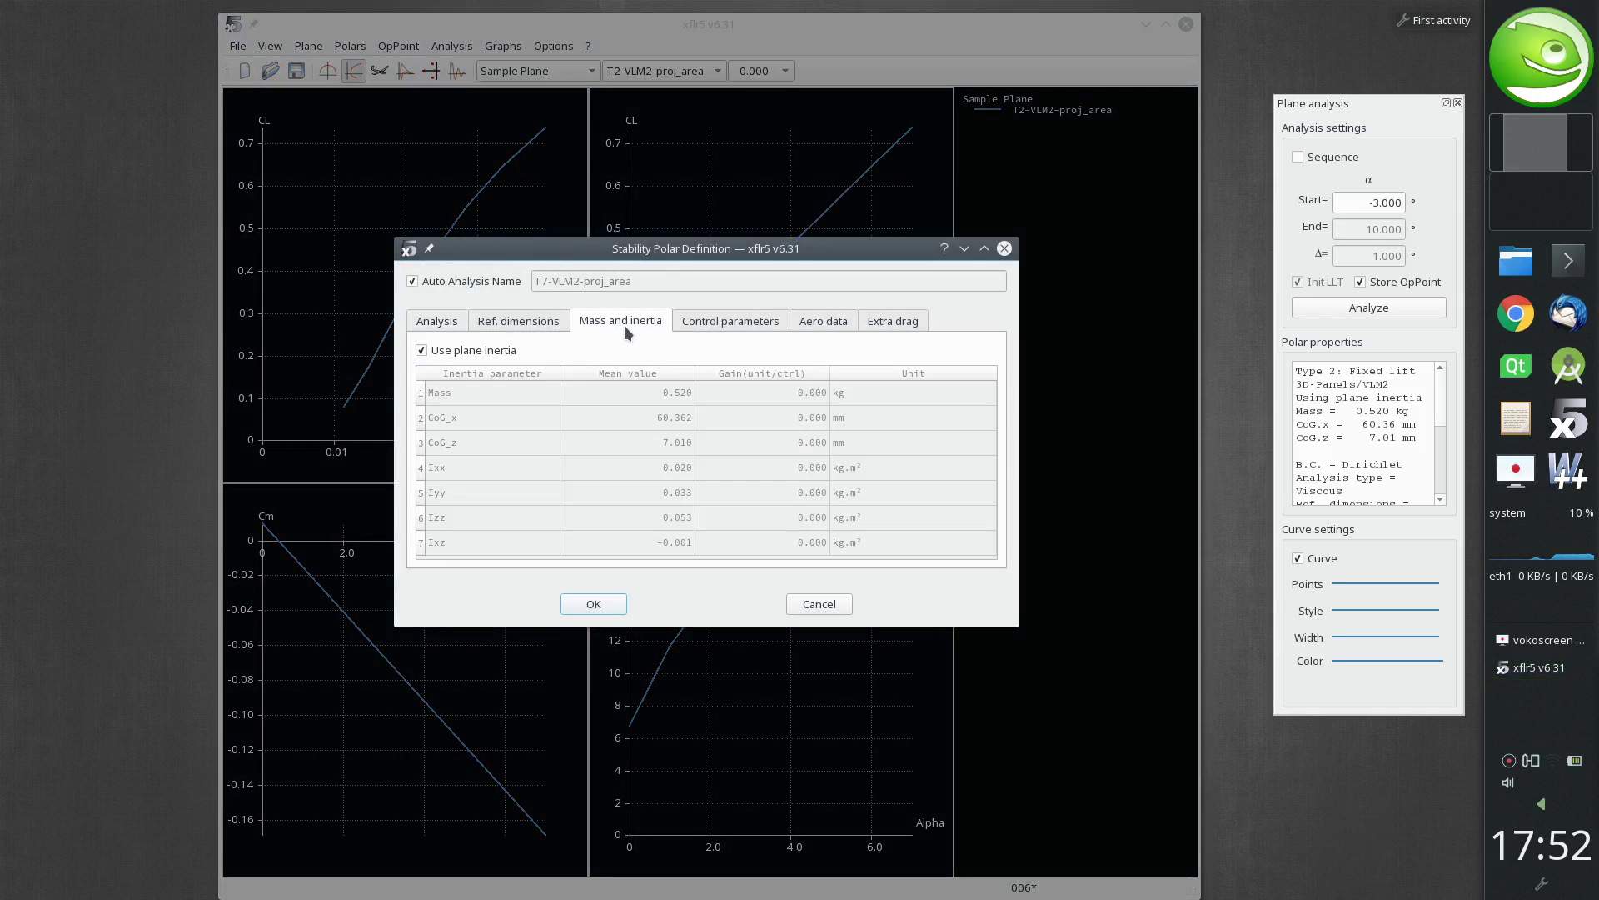
pyautogui.click(743, 323)
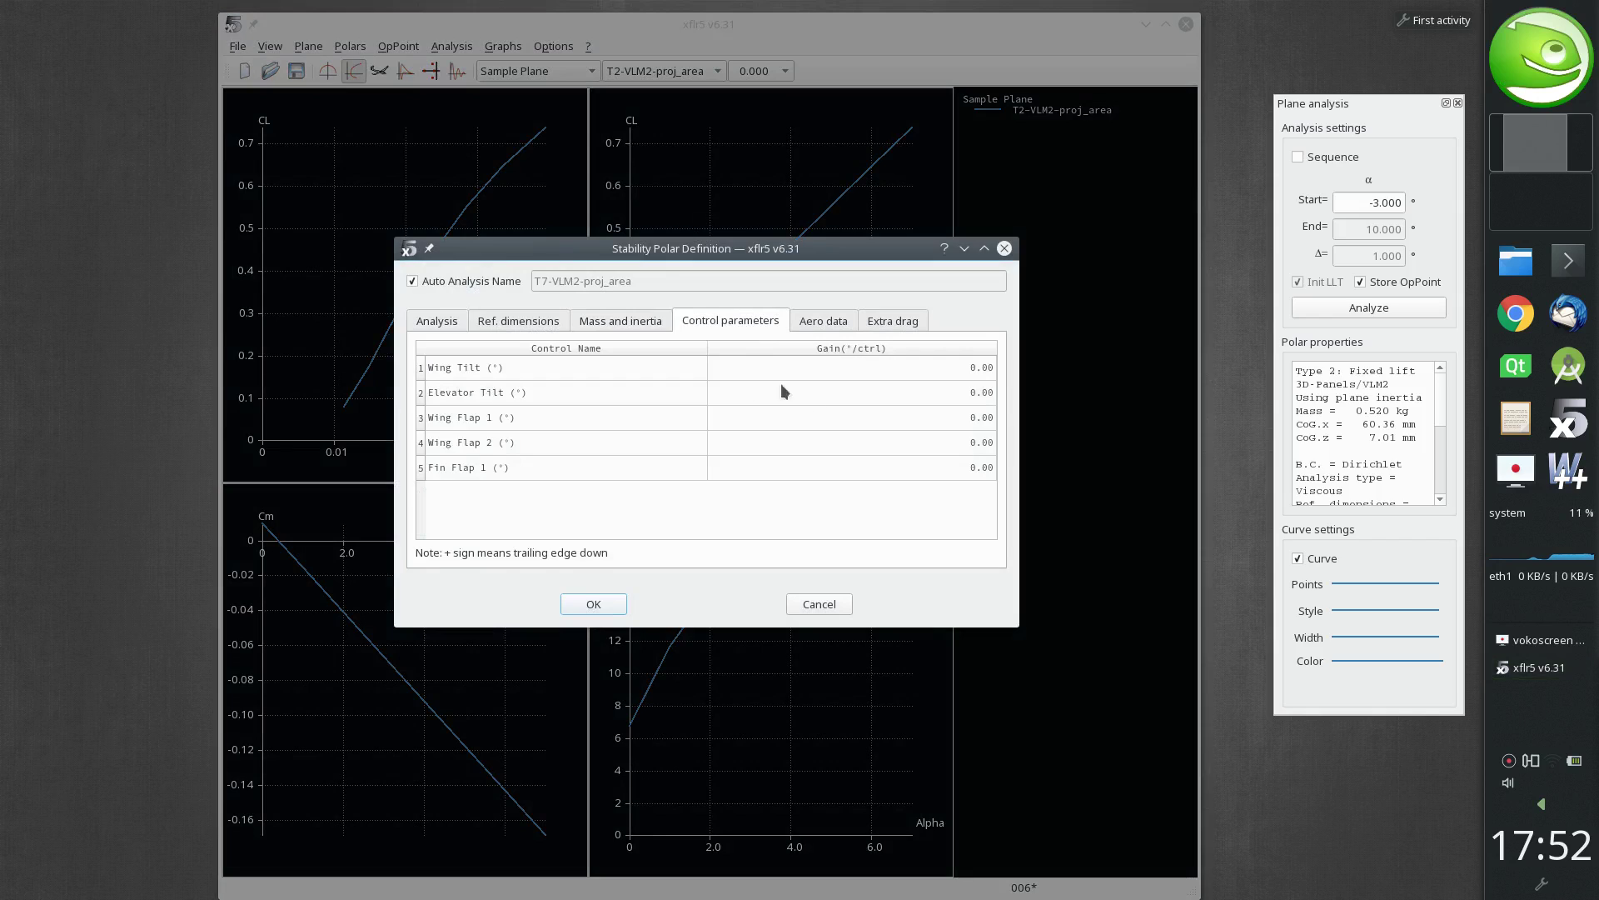
pyautogui.click(902, 419)
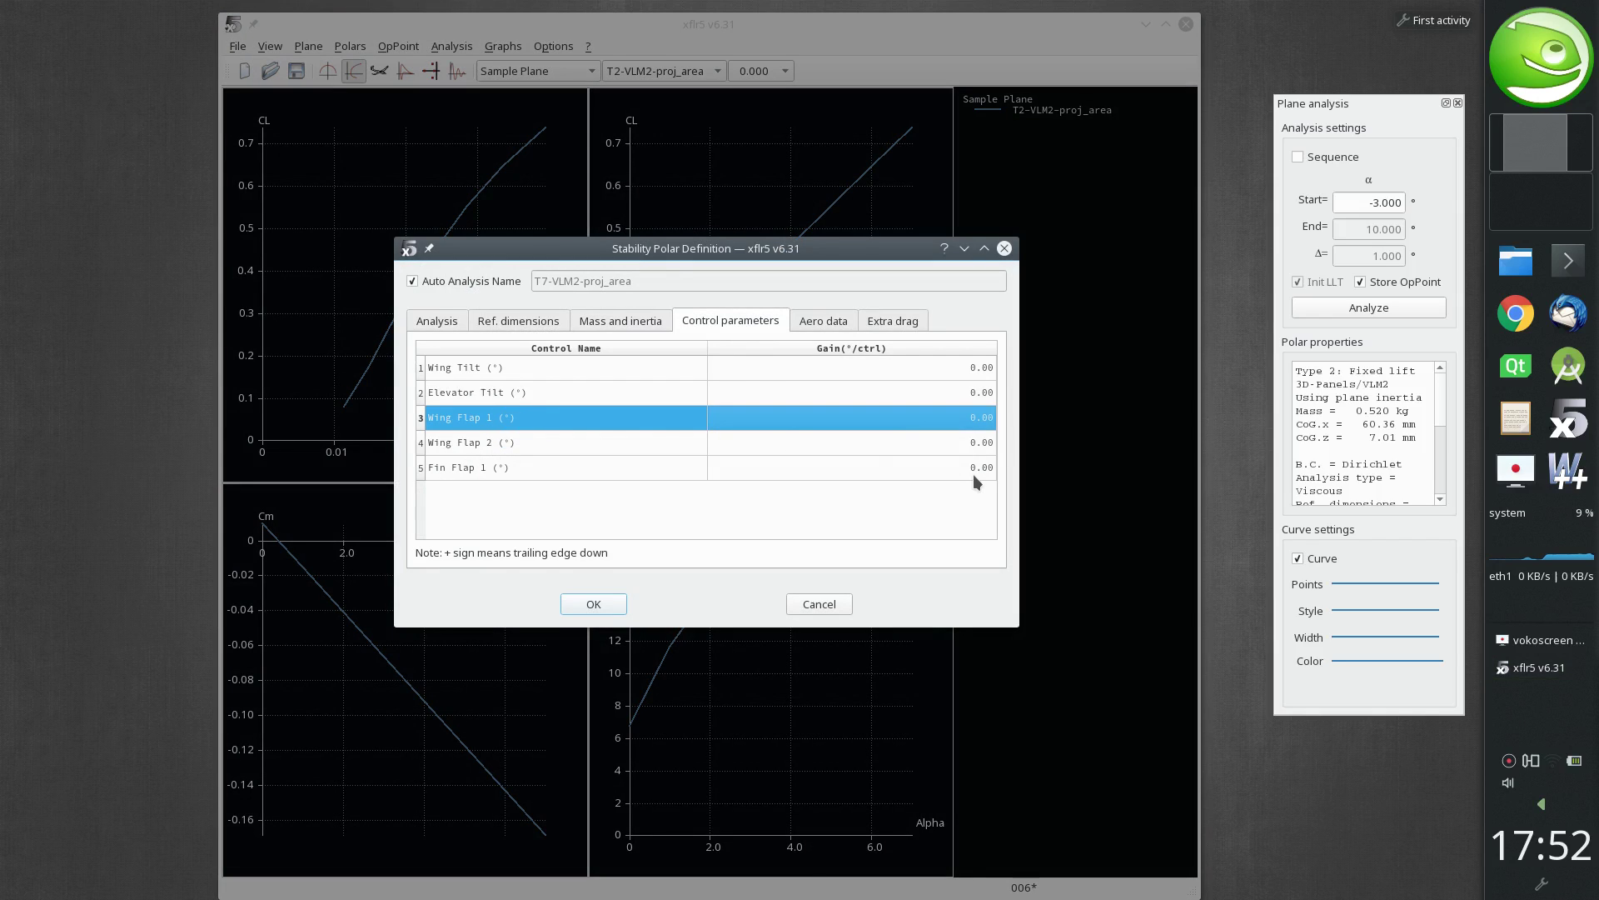
pyautogui.write('1')
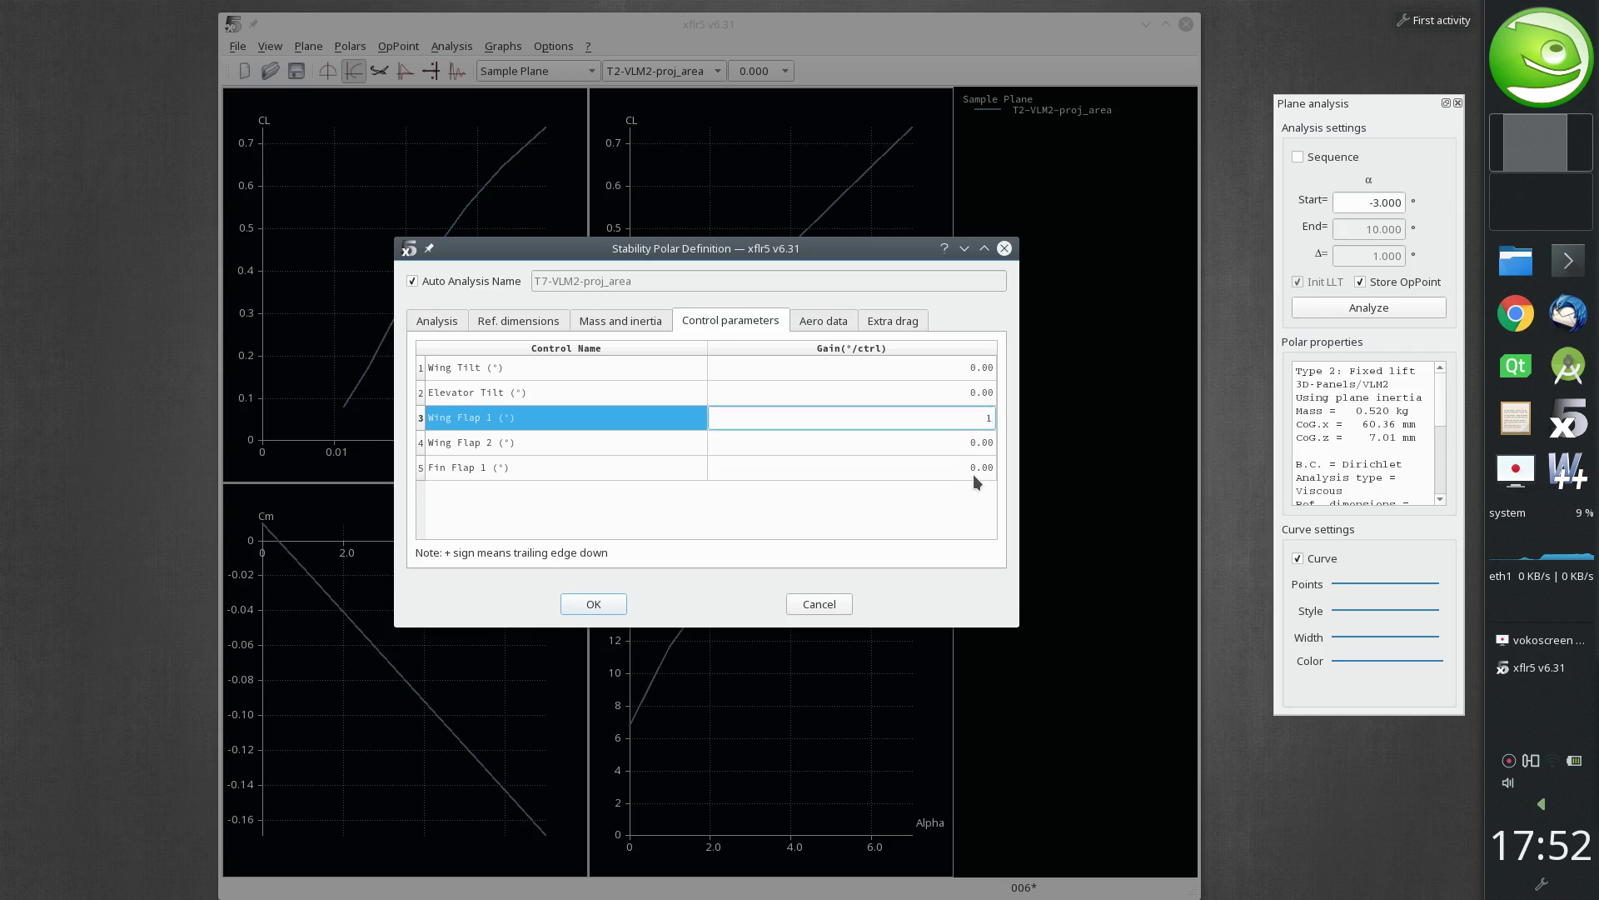
pyautogui.press('Return')
pyautogui.write('-1')
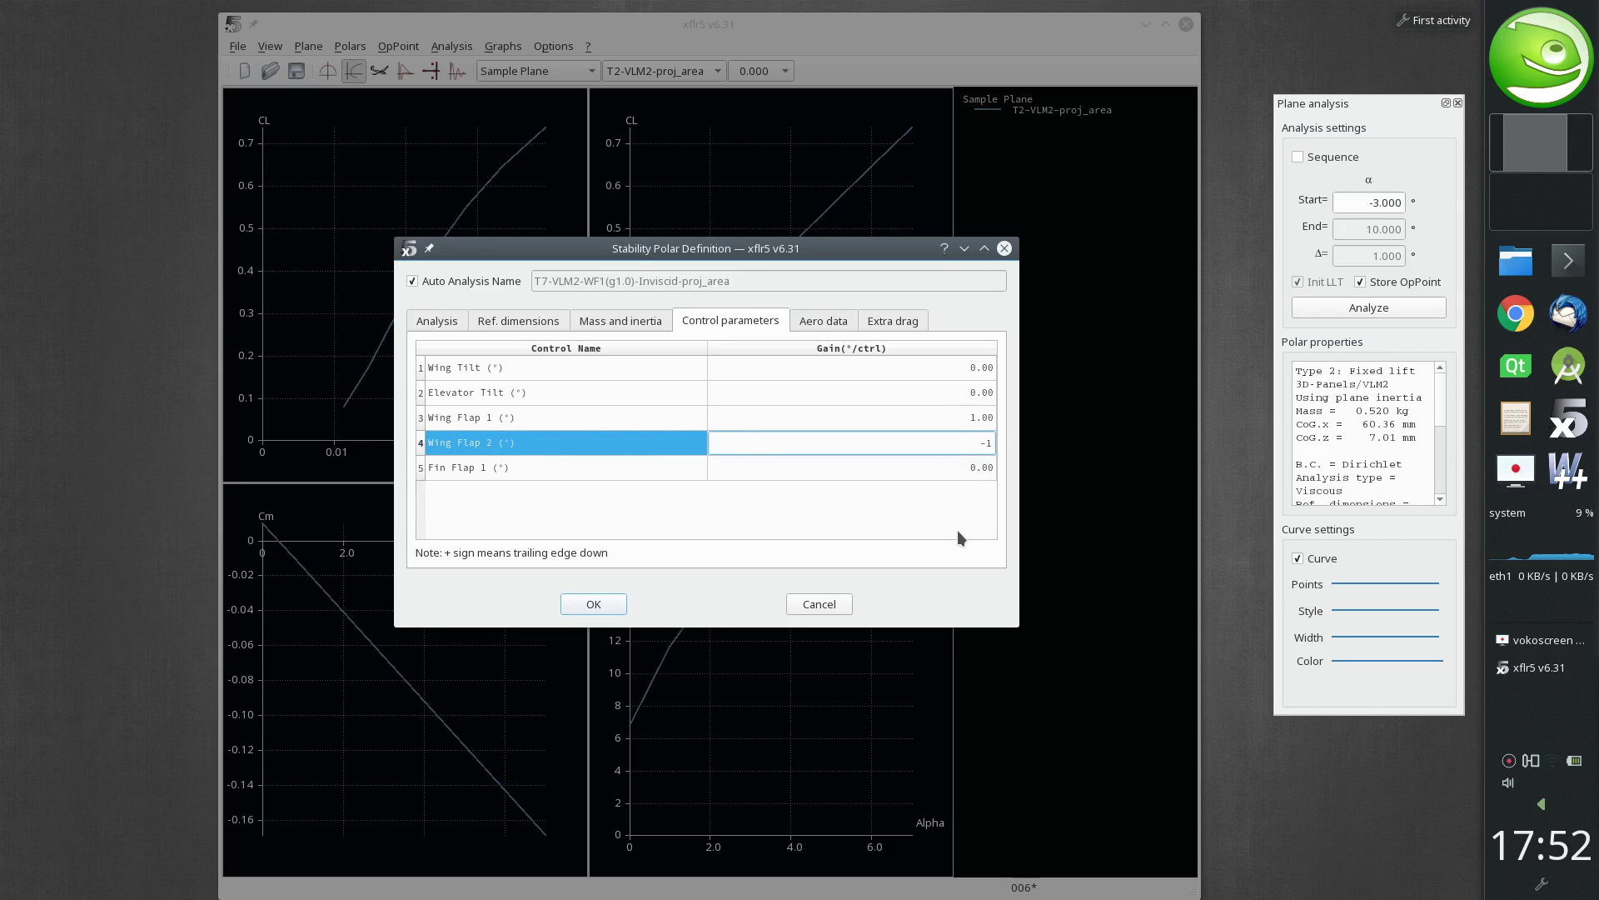
pyautogui.press('Return')
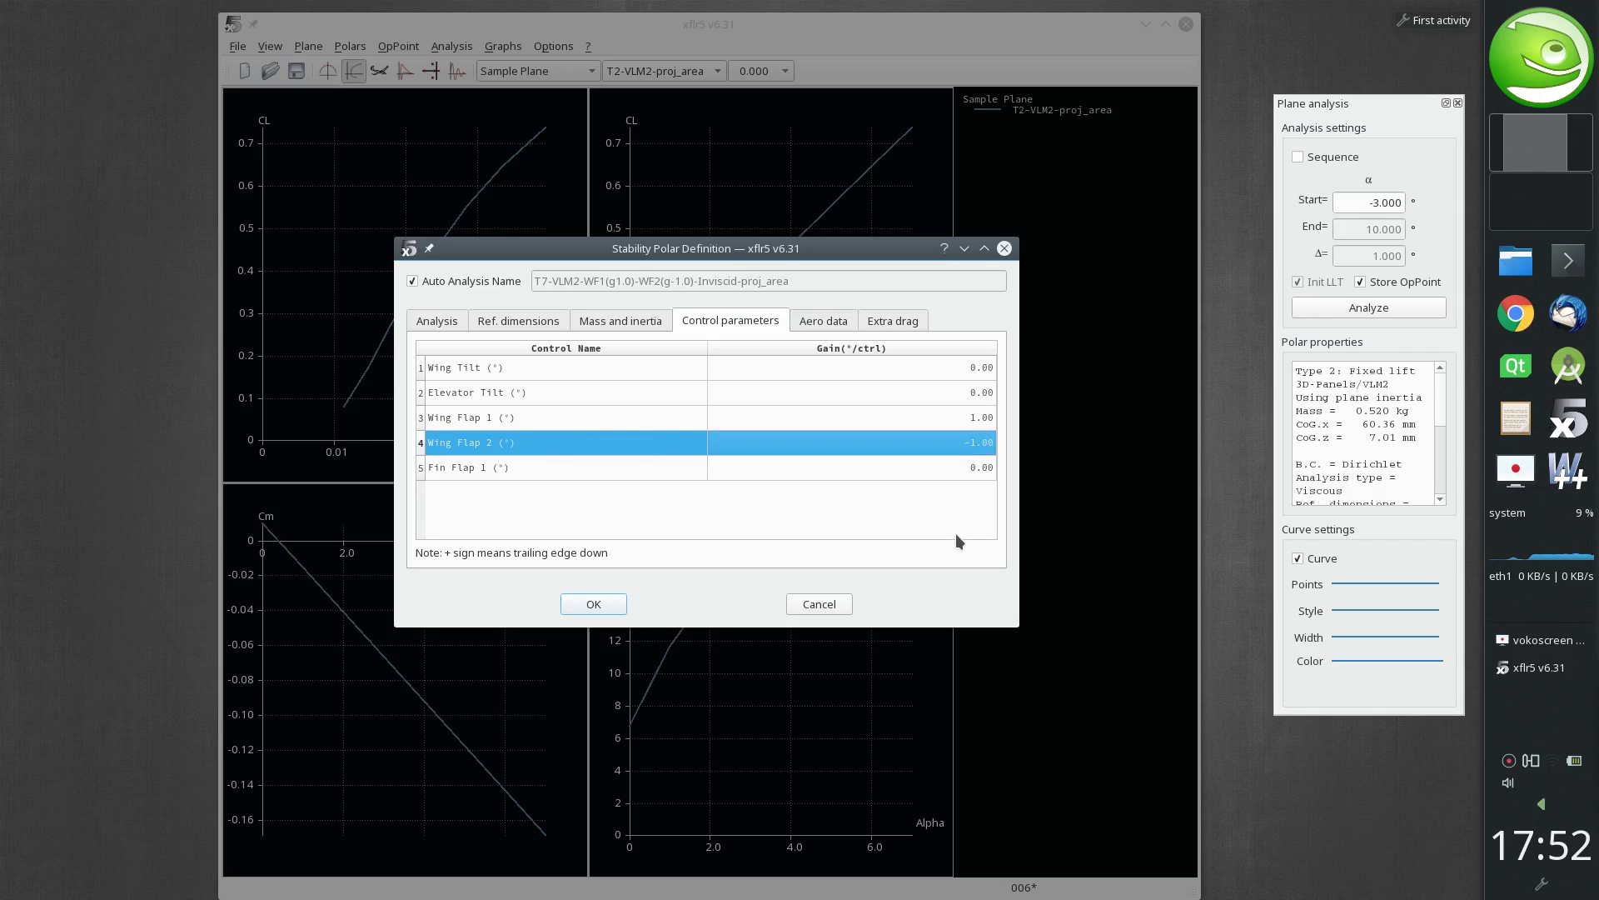
pyautogui.click(593, 604)
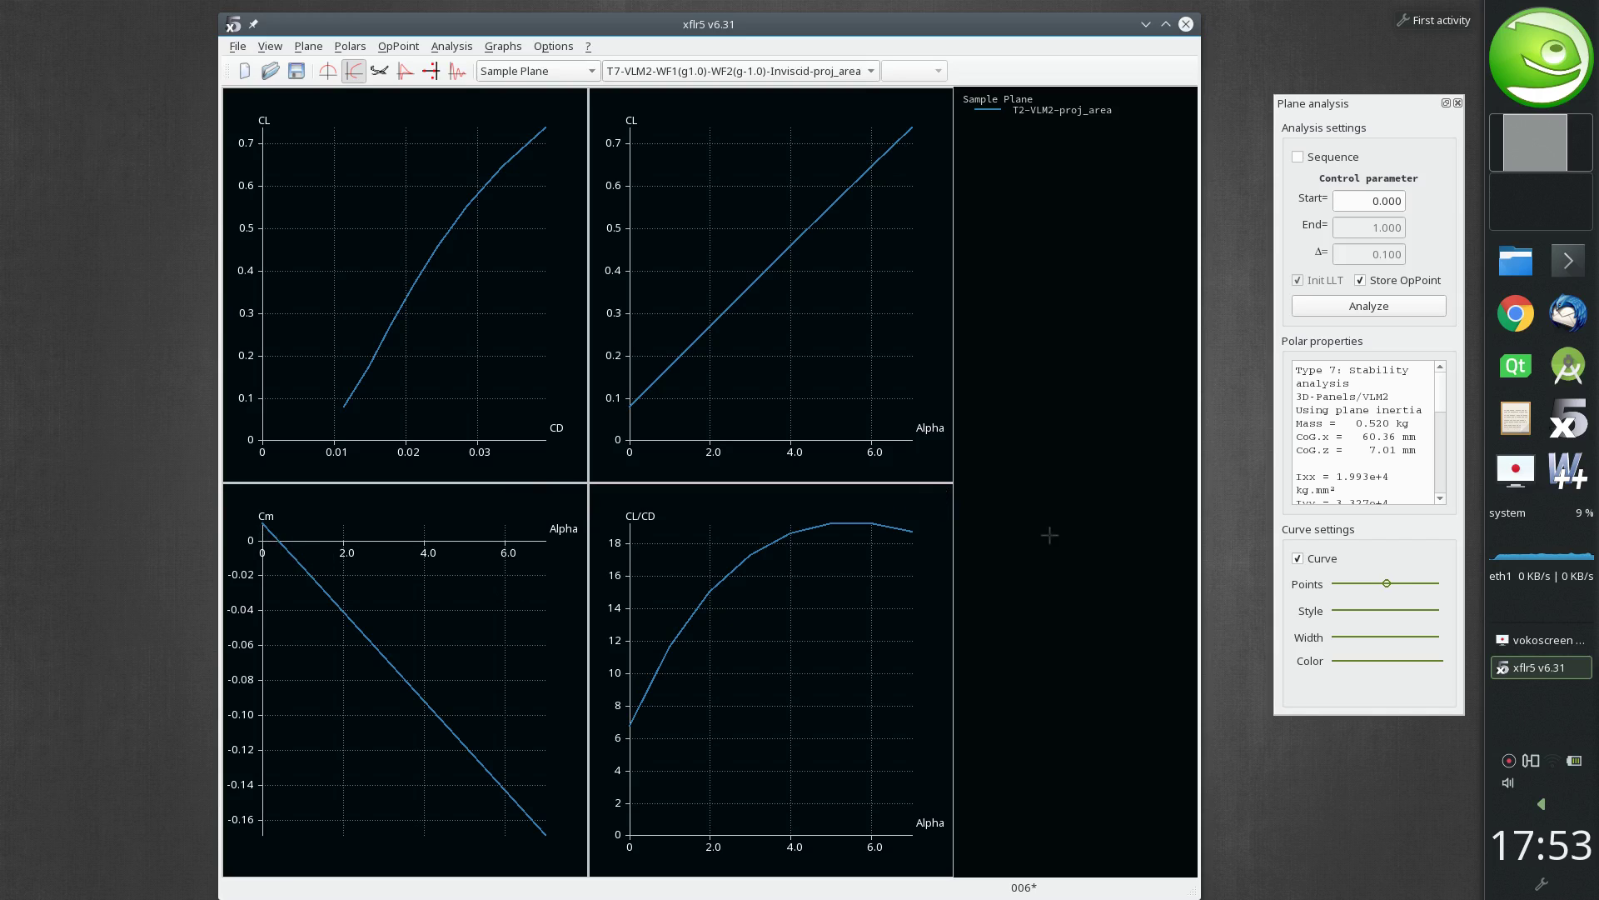
# Step: Analyze the flap stability polar and set its curve colour to light cyan #71d0d5
pyautogui.click(1379, 308)
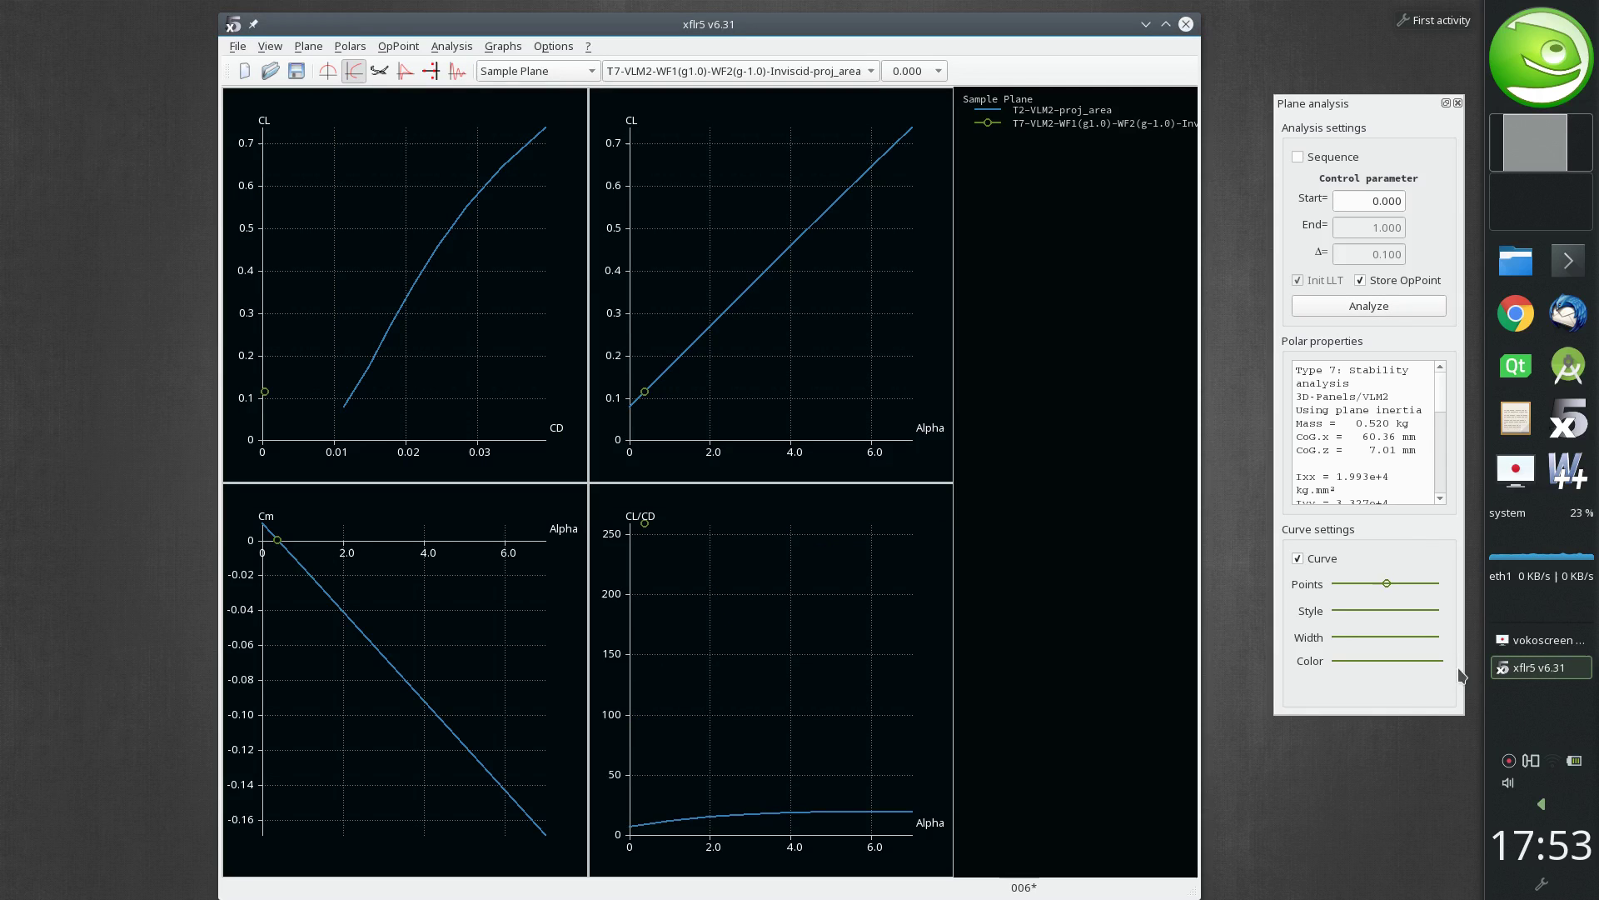
pyautogui.click(1413, 663)
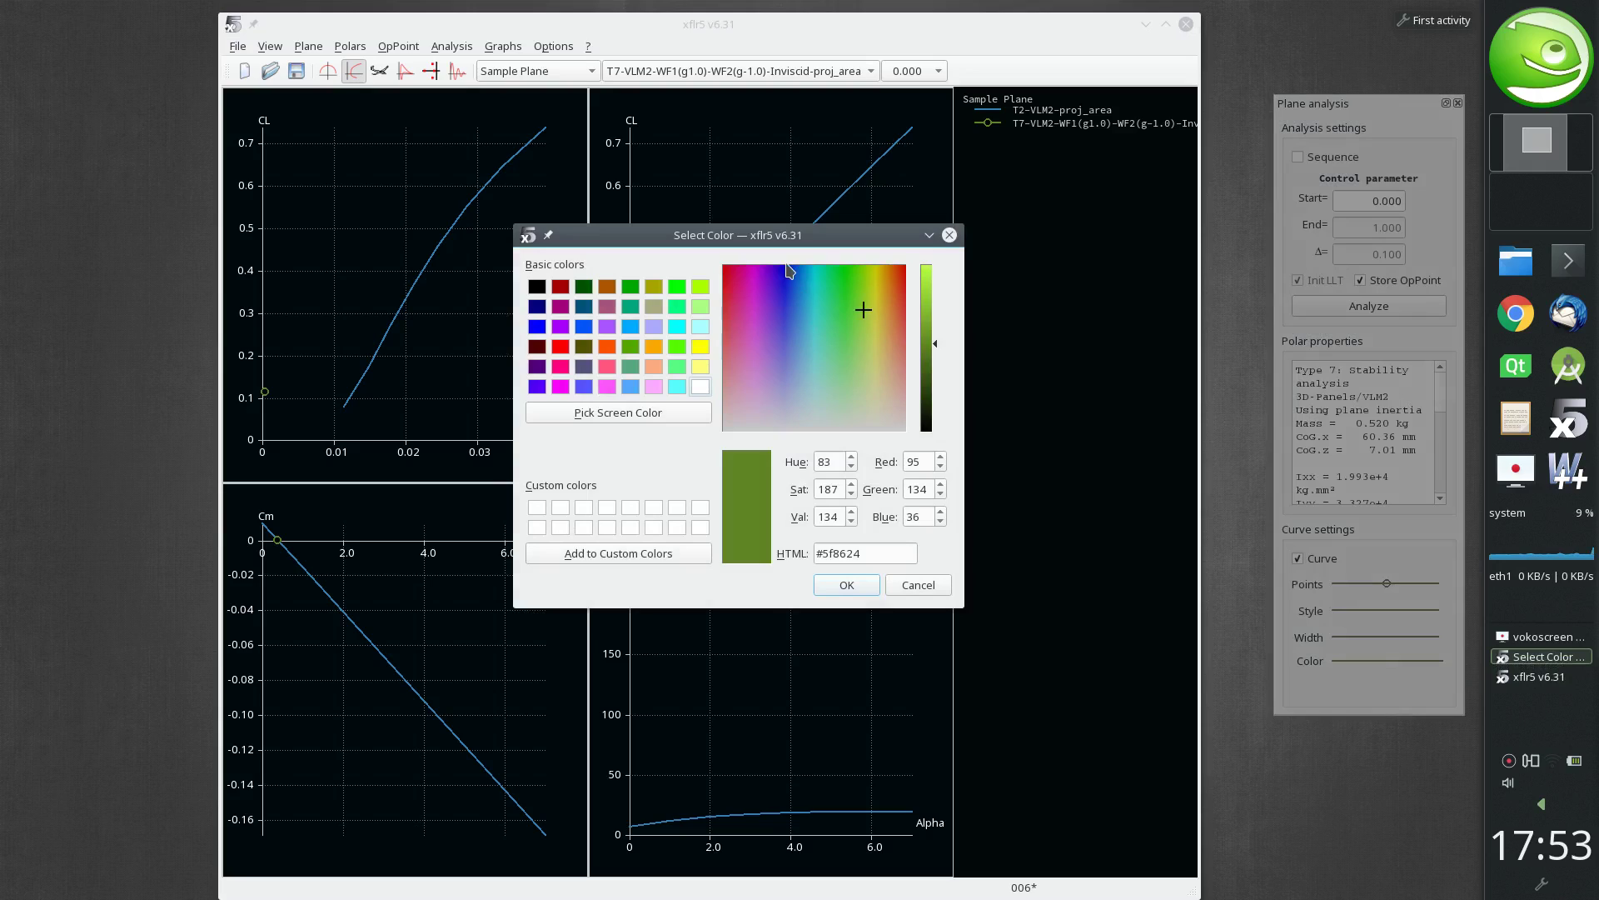
pyautogui.click(787, 296)
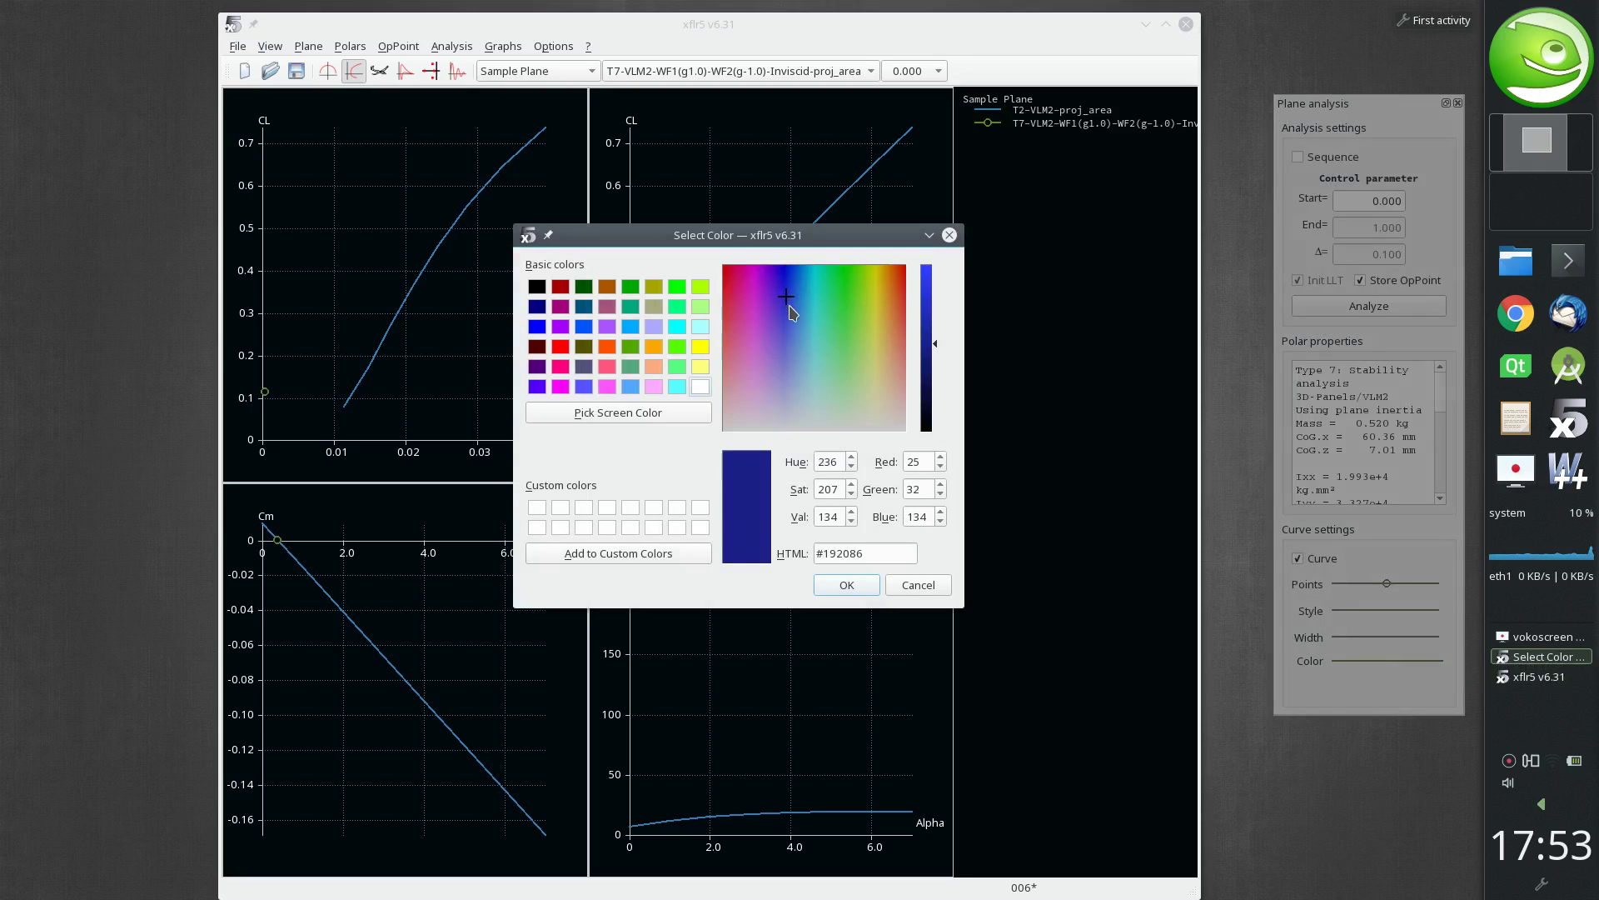
pyautogui.click(794, 322)
pyautogui.click(813, 354)
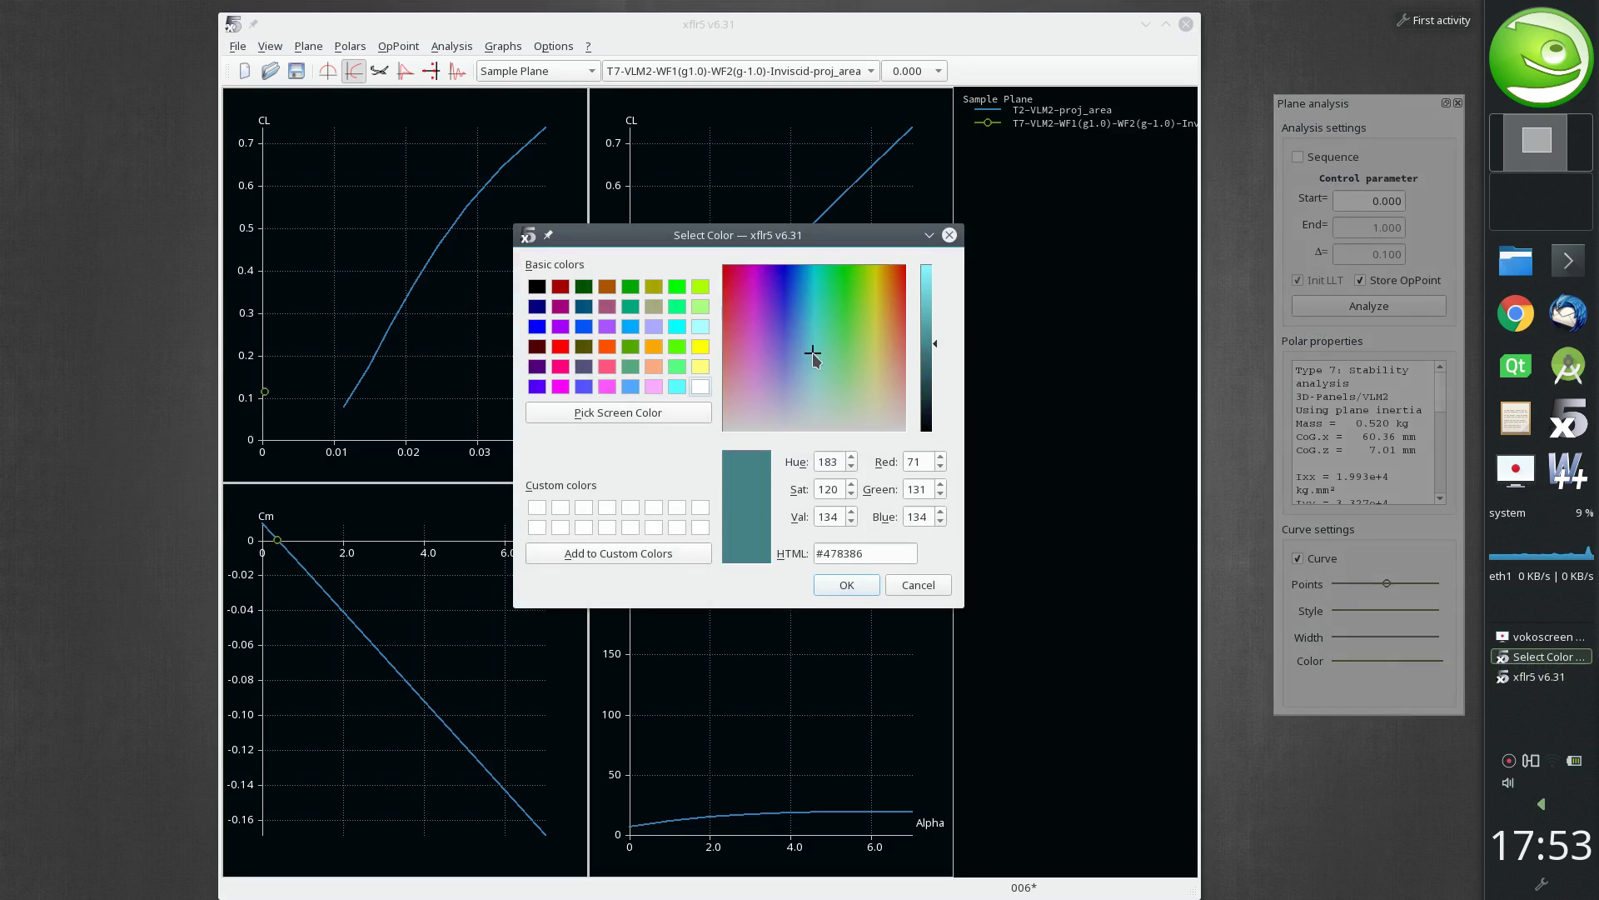
pyautogui.click(932, 292)
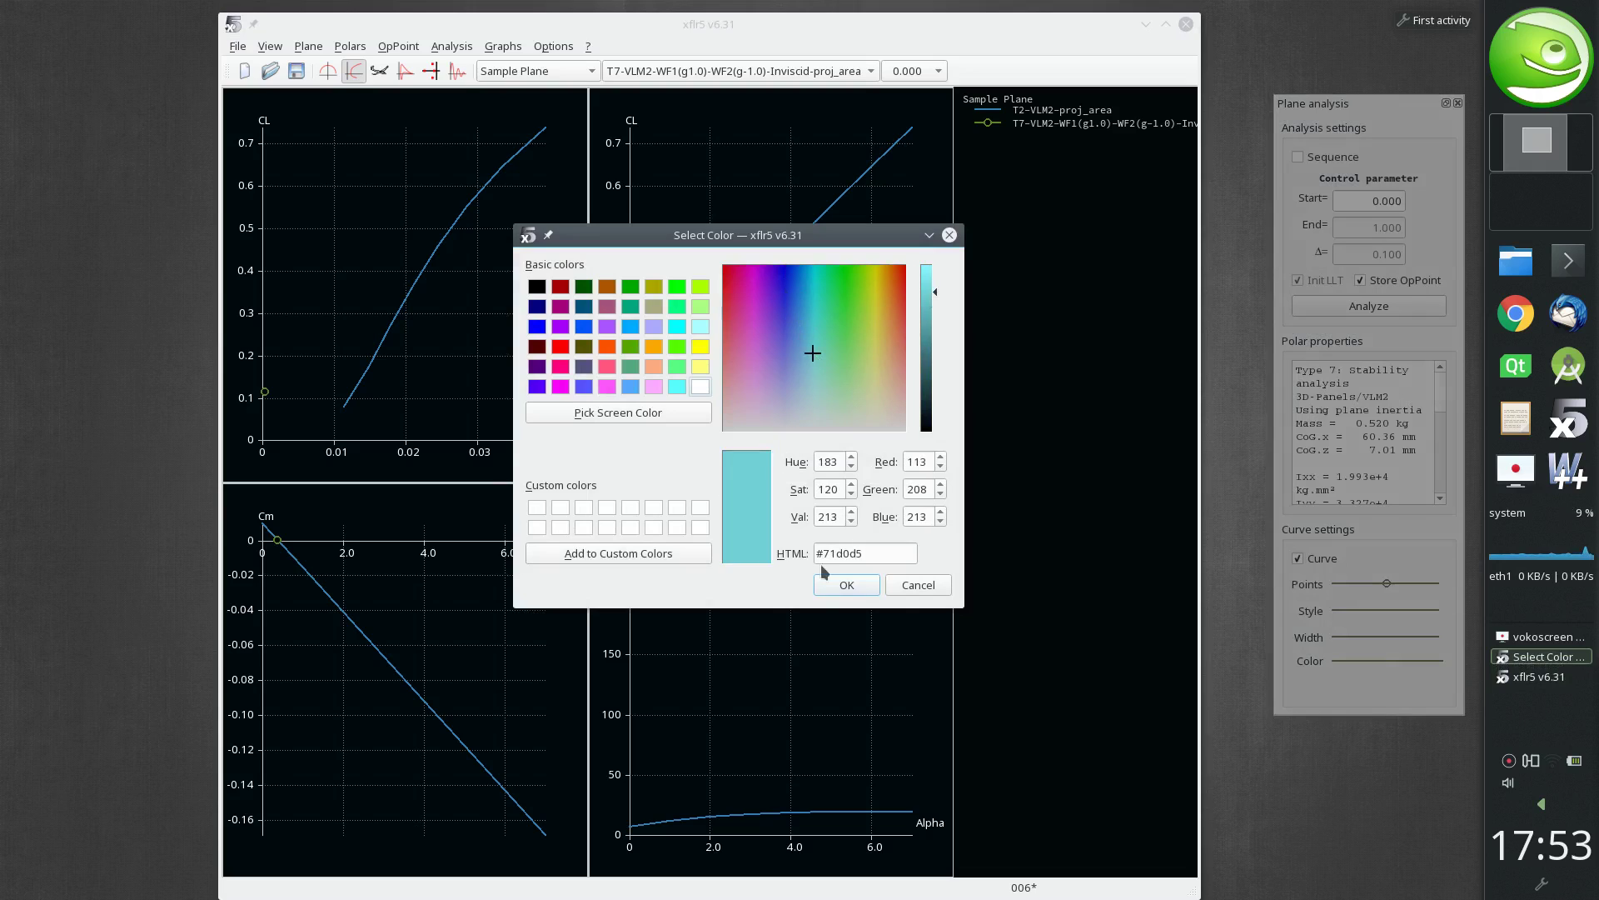
pyautogui.click(831, 585)
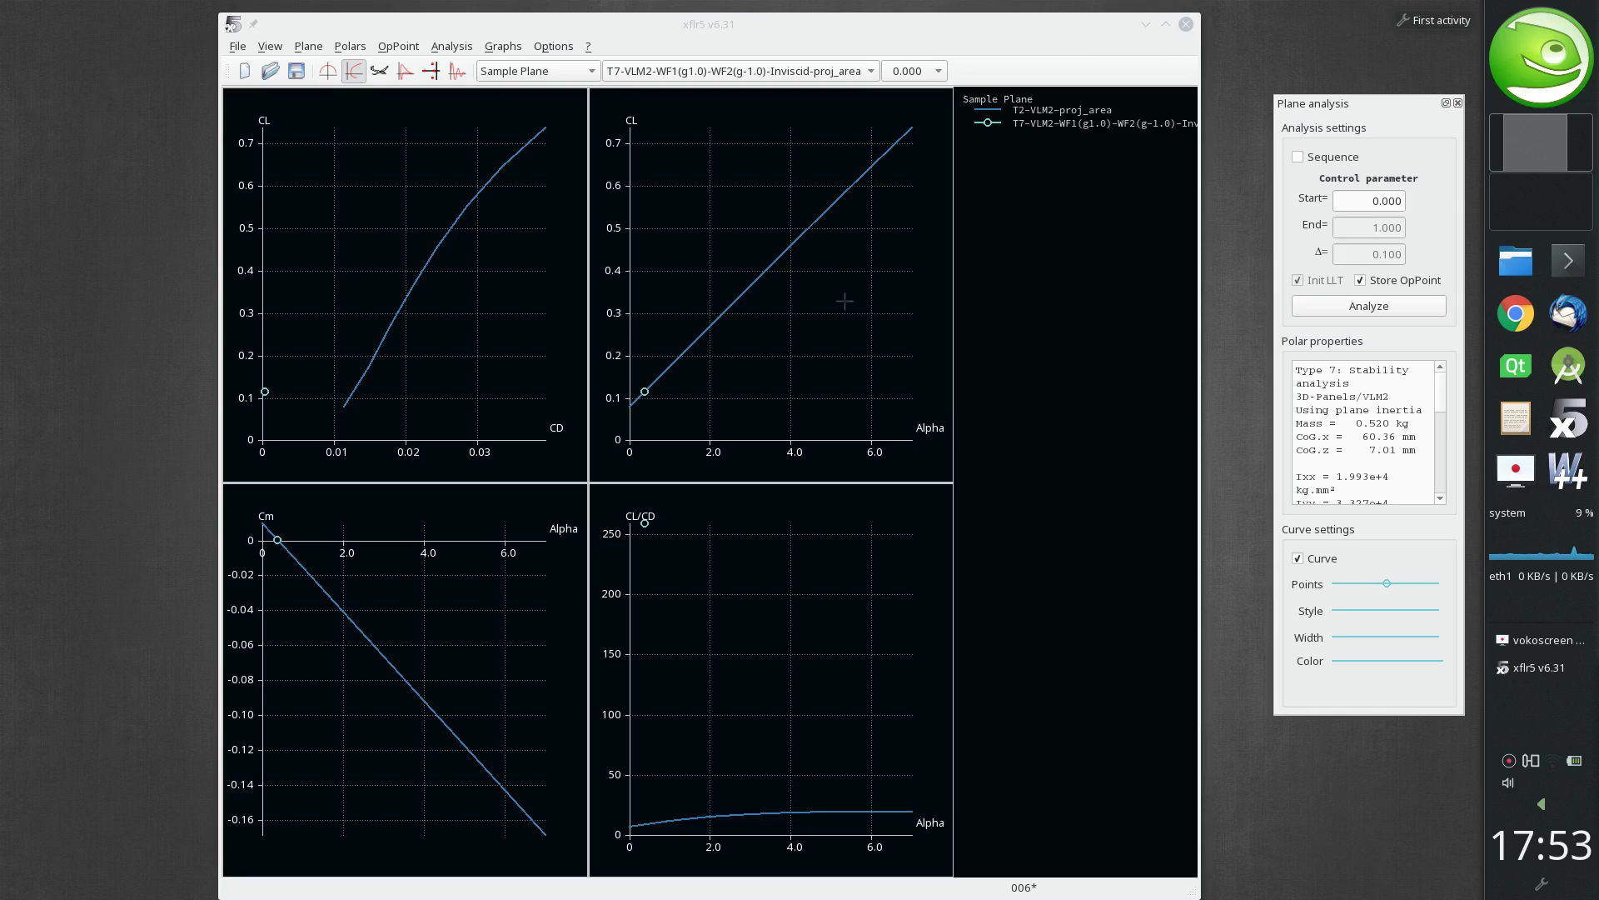
pyautogui.click(399, 47)
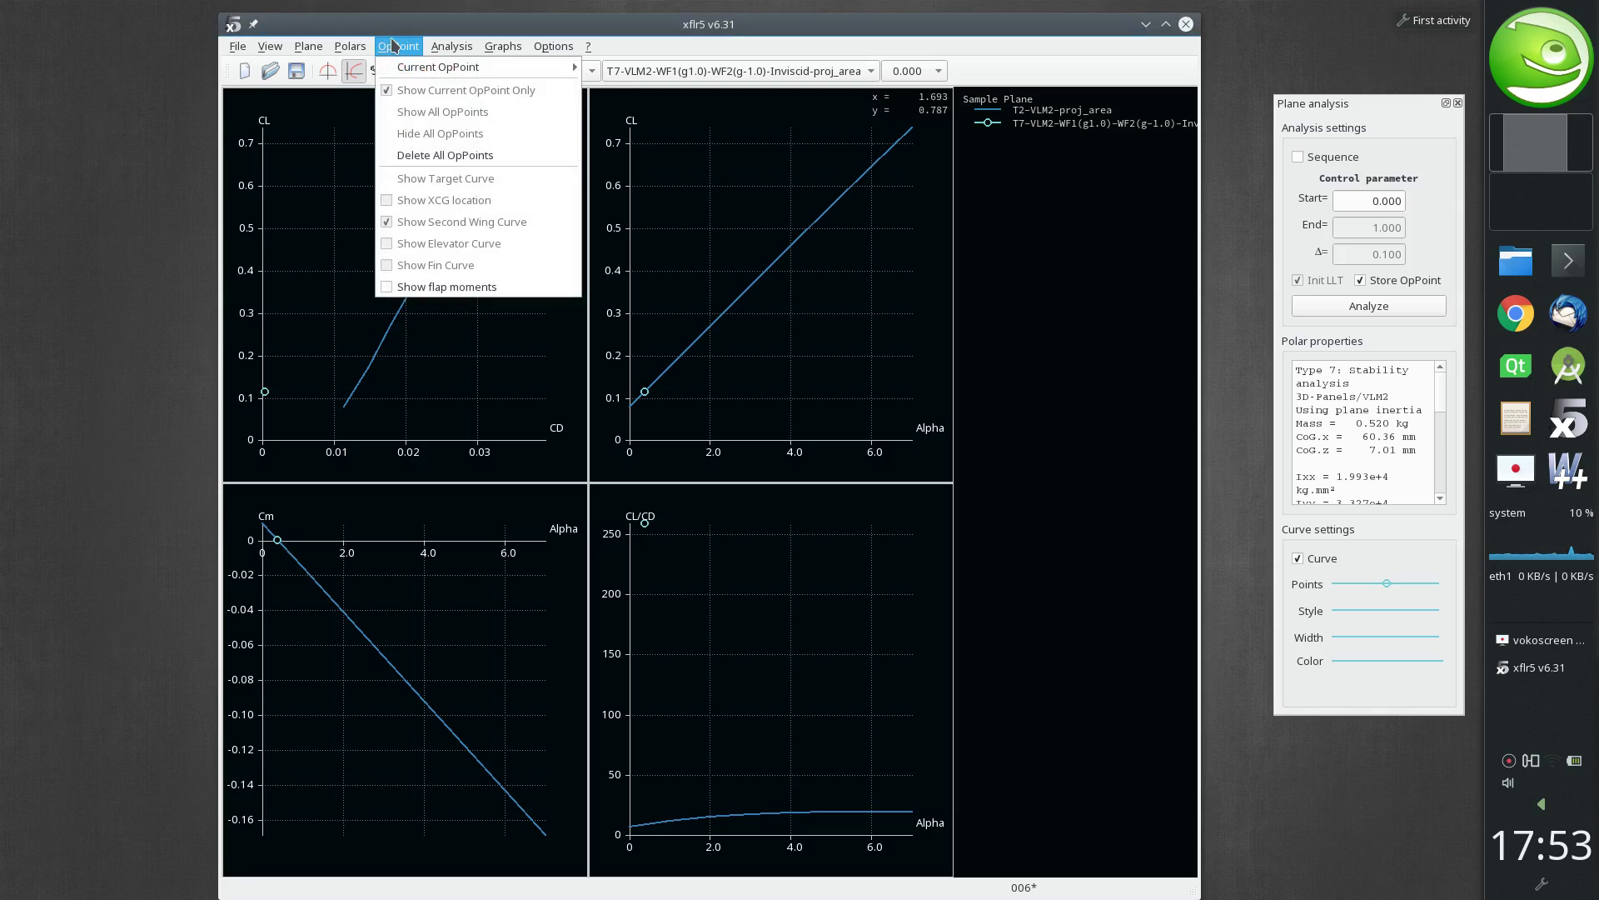
pyautogui.moveTo(429, 69)
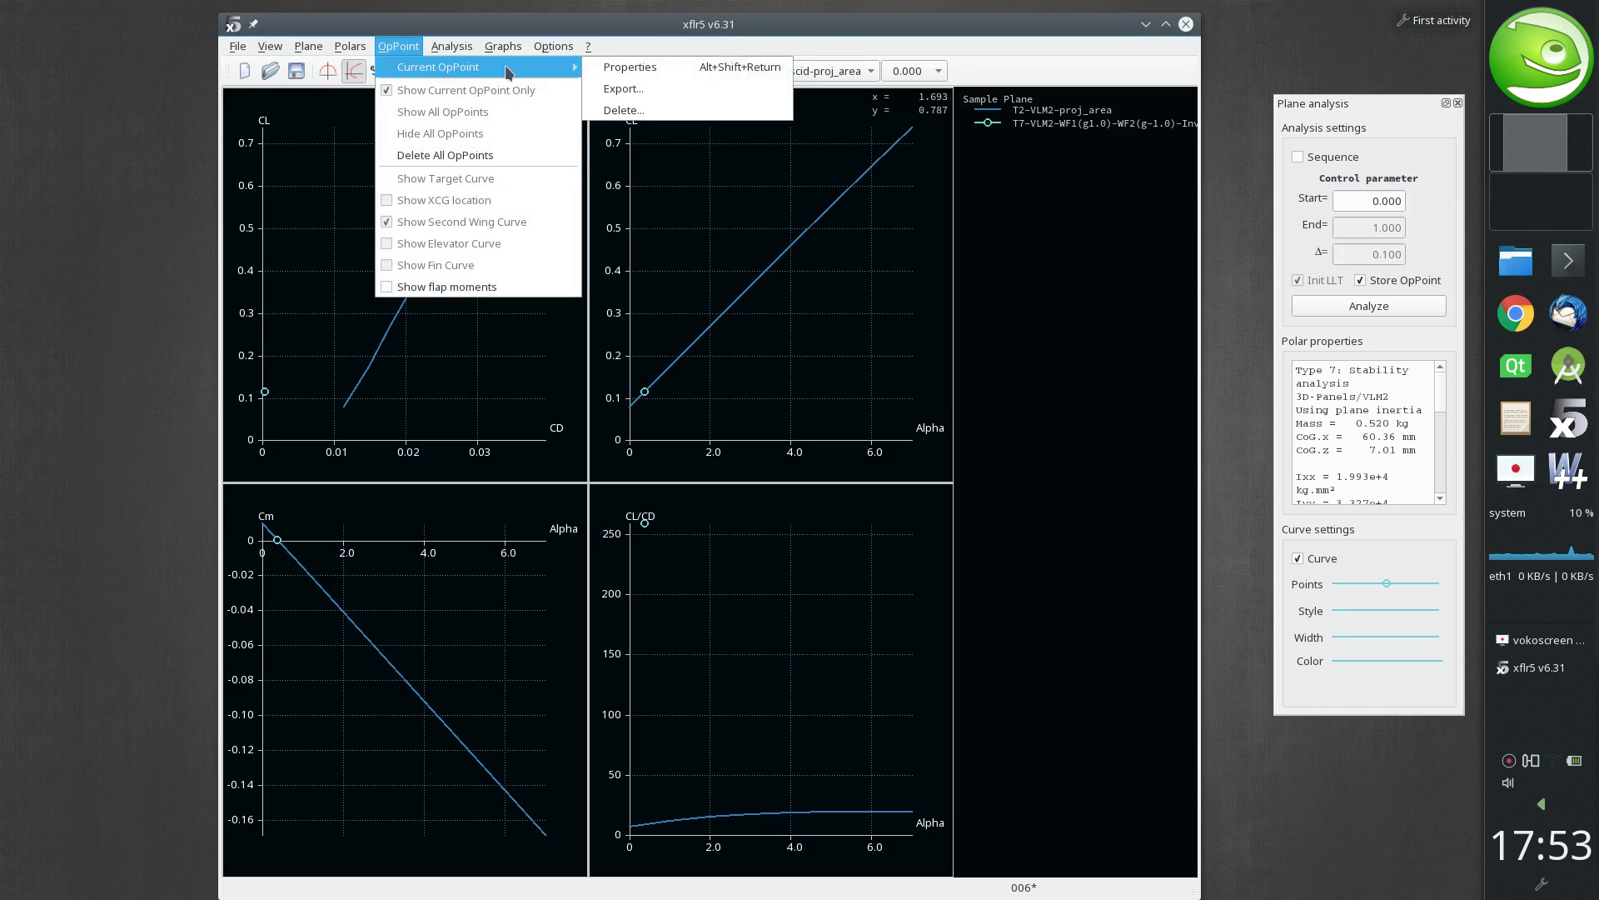
pyautogui.click(738, 73)
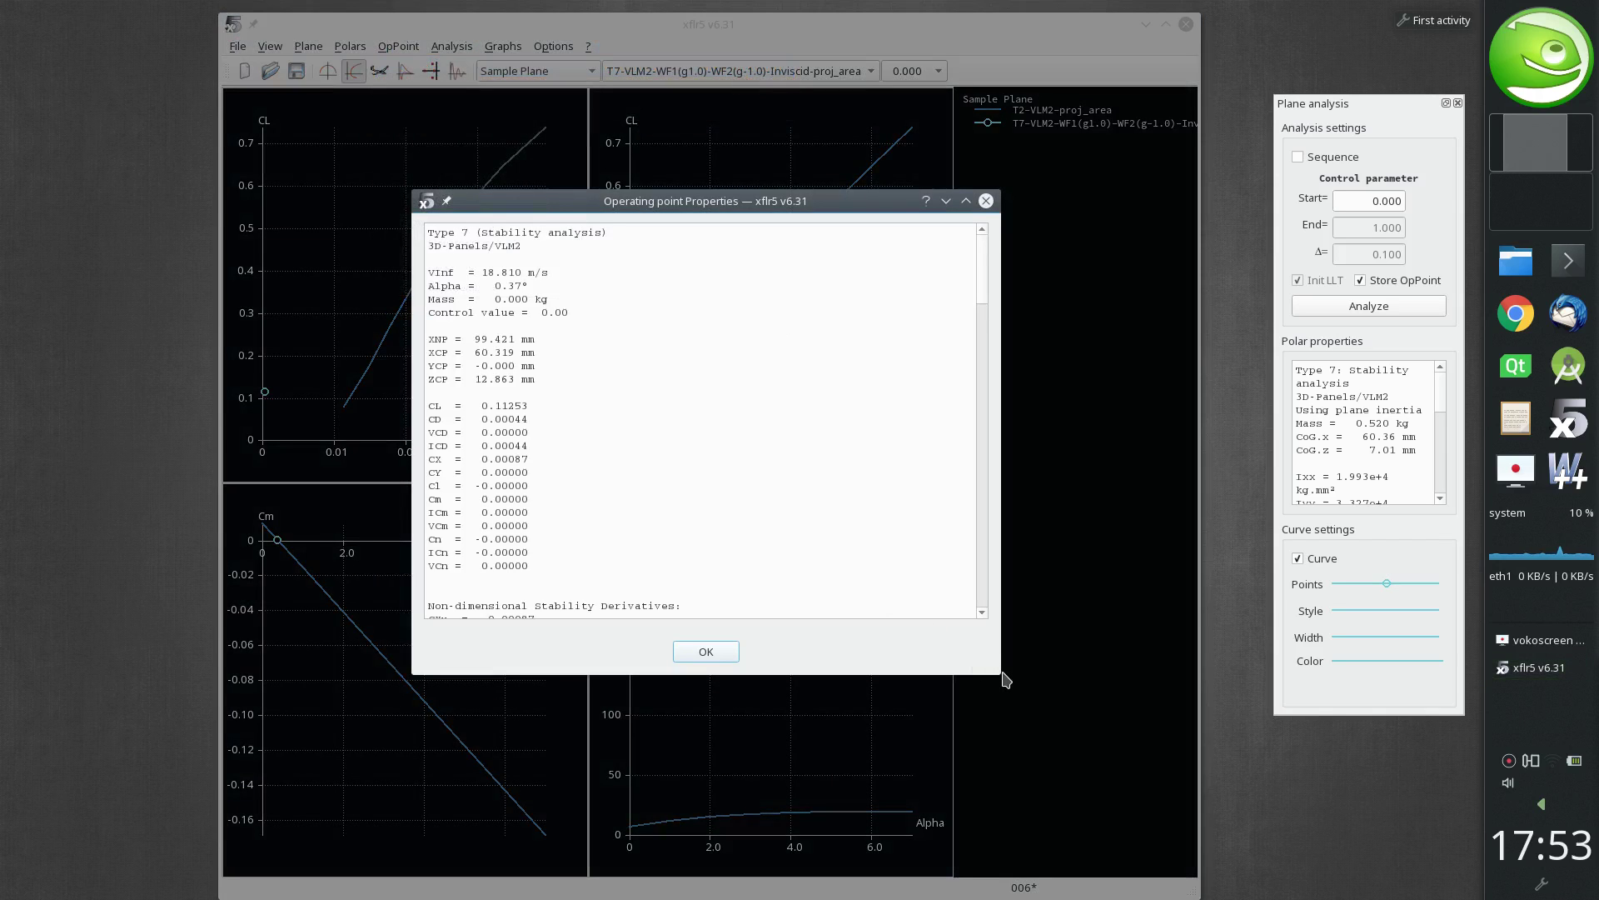
pyautogui.moveTo(1005, 681); pyautogui.dragTo(1165, 809)
pyautogui.scroll(-7, 614, 633)
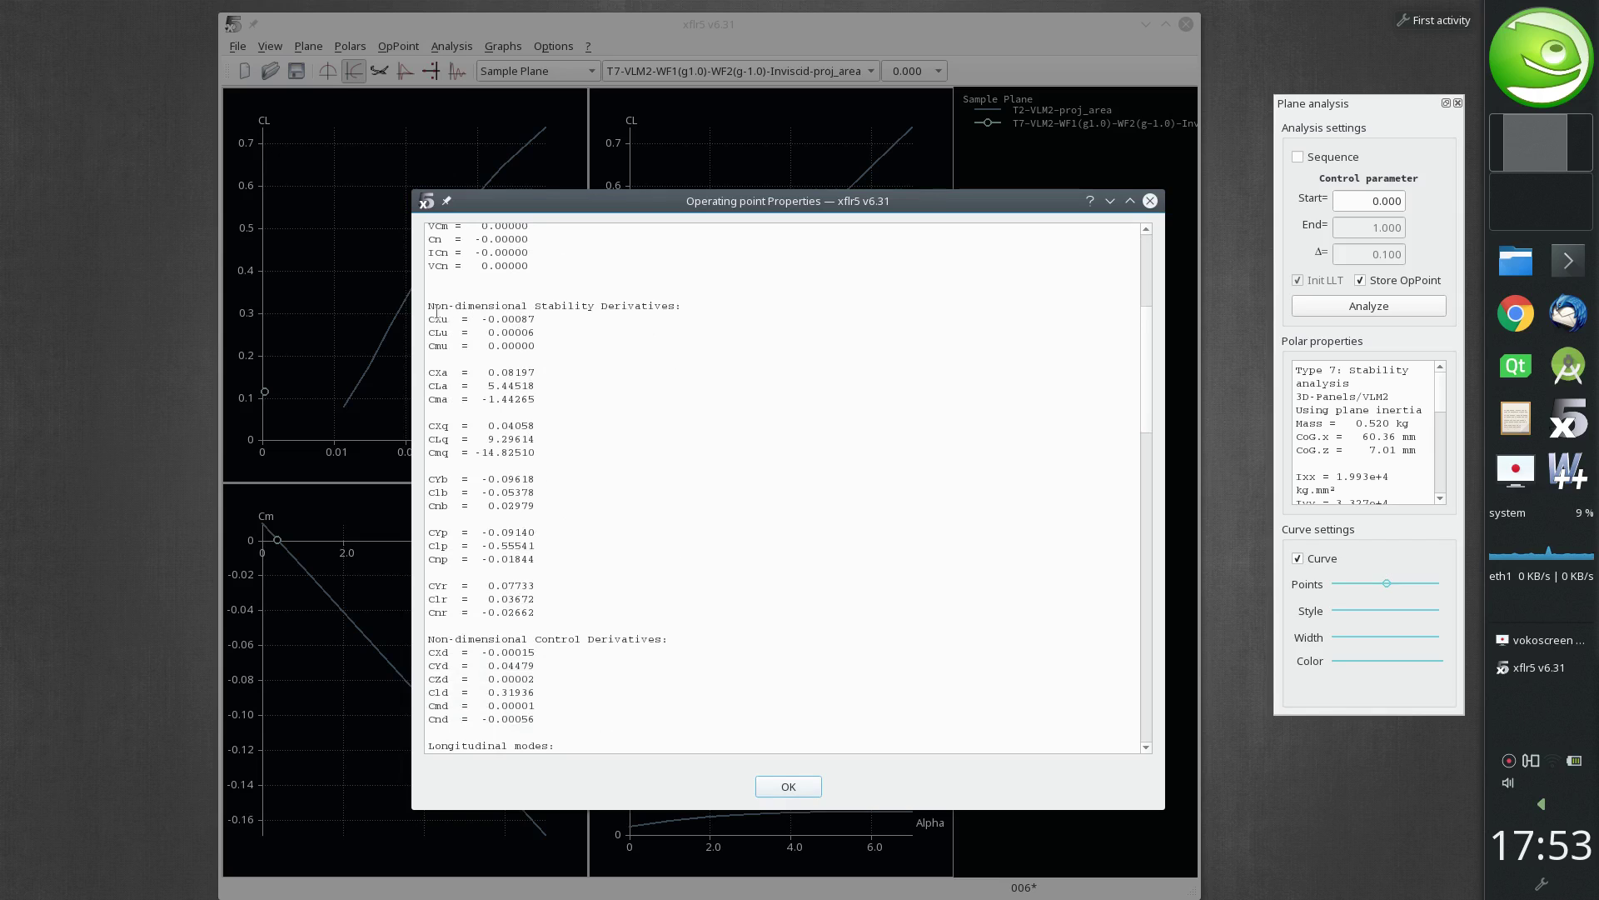
pyautogui.moveTo(434, 307); pyautogui.dragTo(647, 589)
pyautogui.click(647, 589)
pyautogui.scroll(-4, 647, 590)
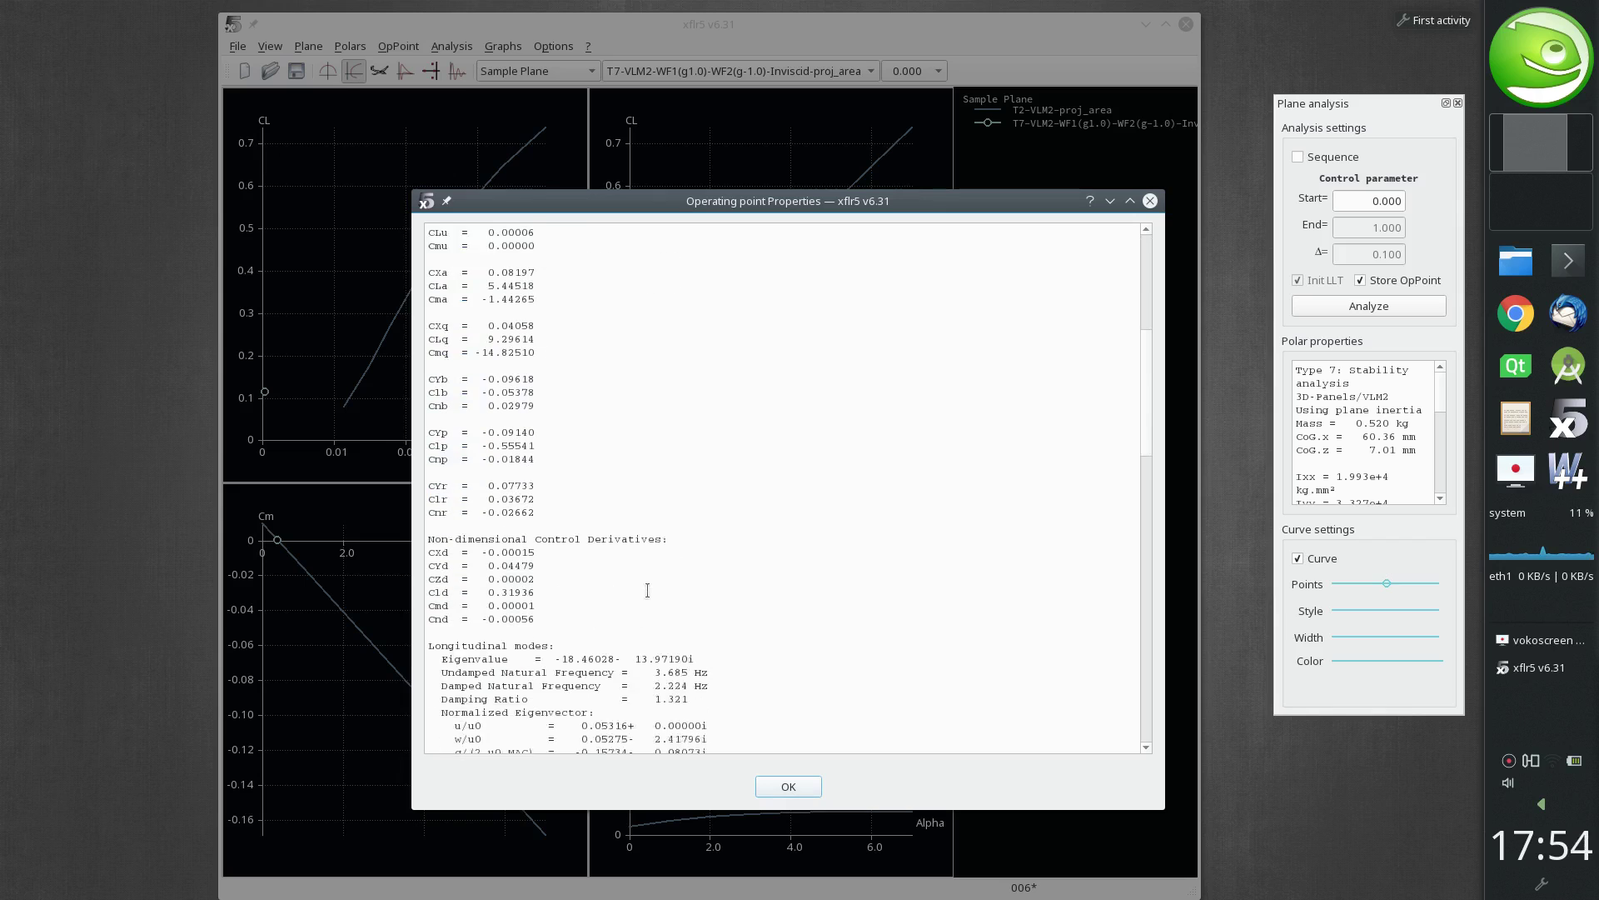
pyautogui.moveTo(559, 575); pyautogui.dragTo(329, 502)
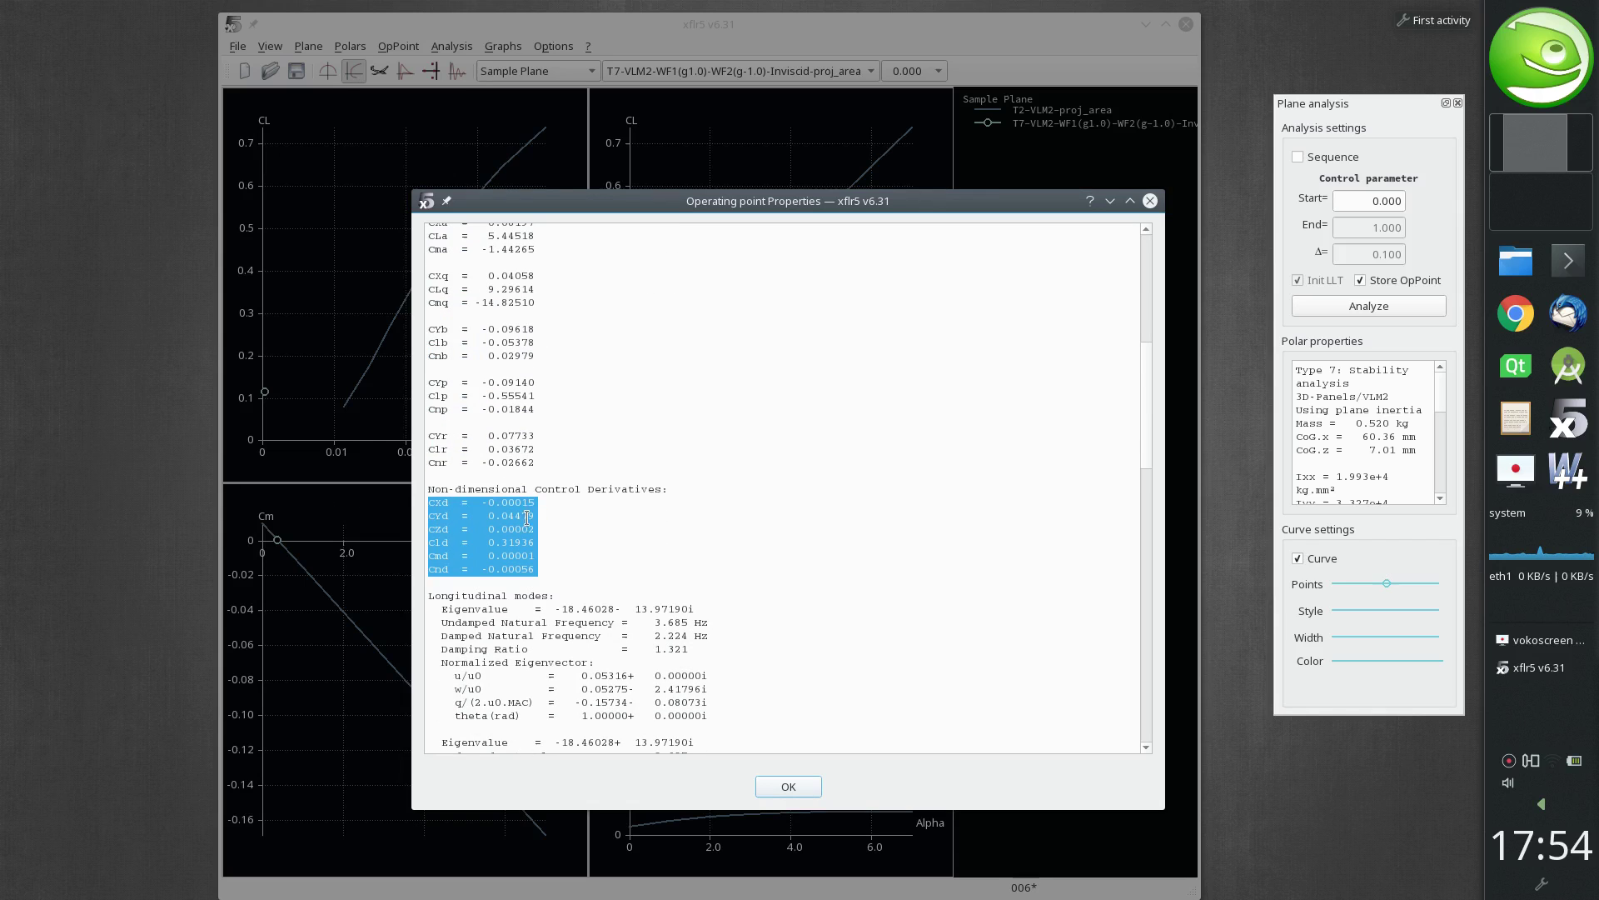
pyautogui.click(616, 530)
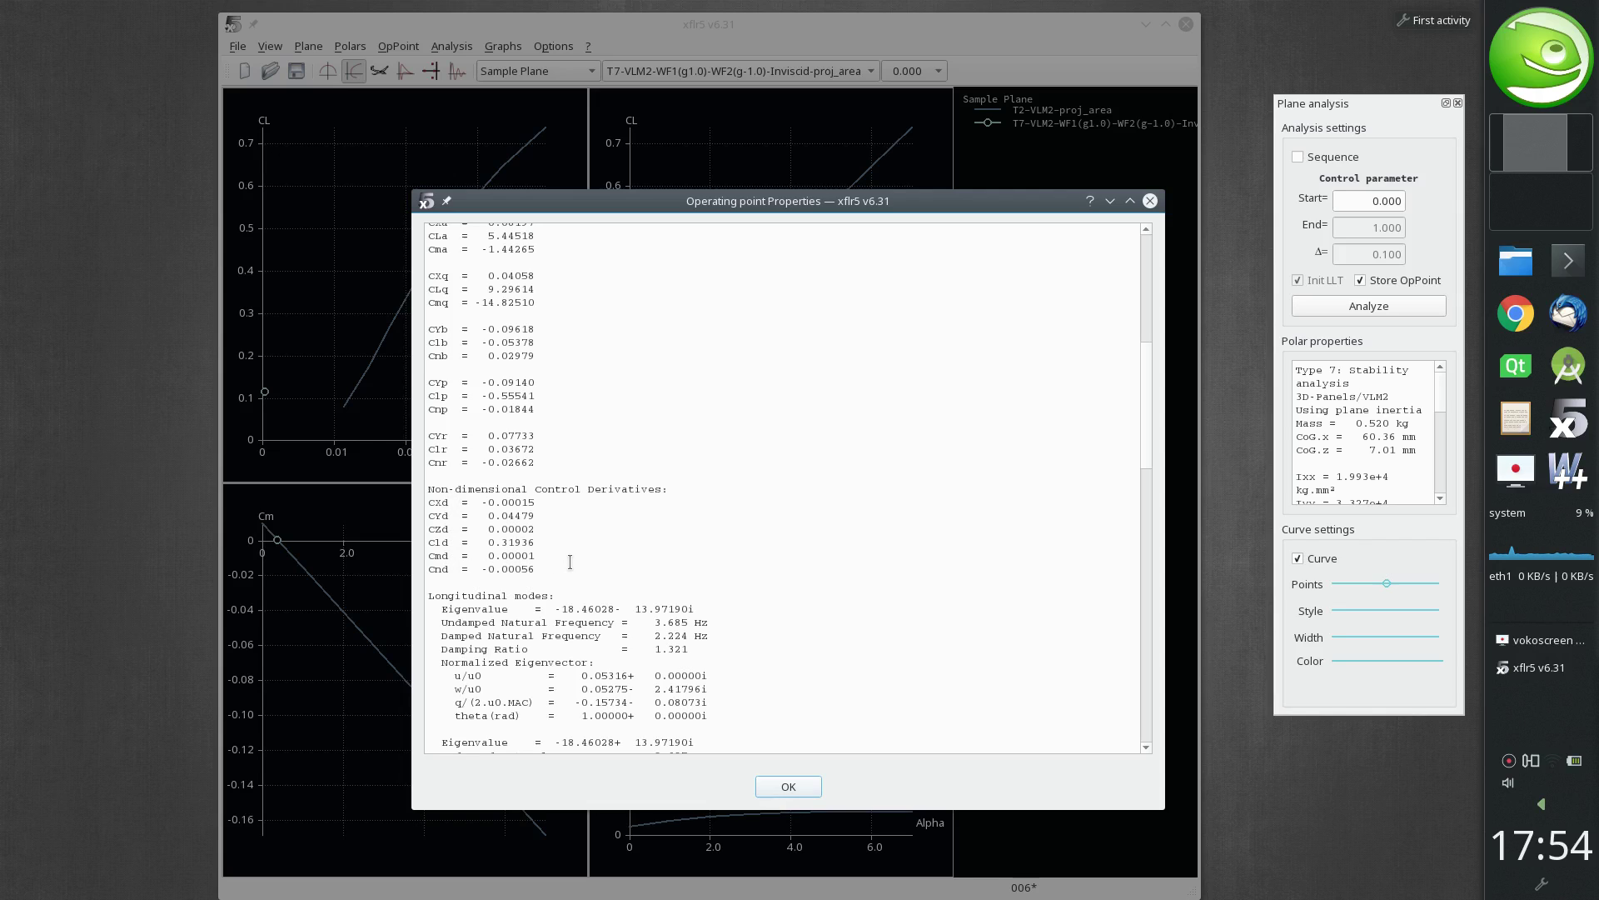
pyautogui.click(780, 786)
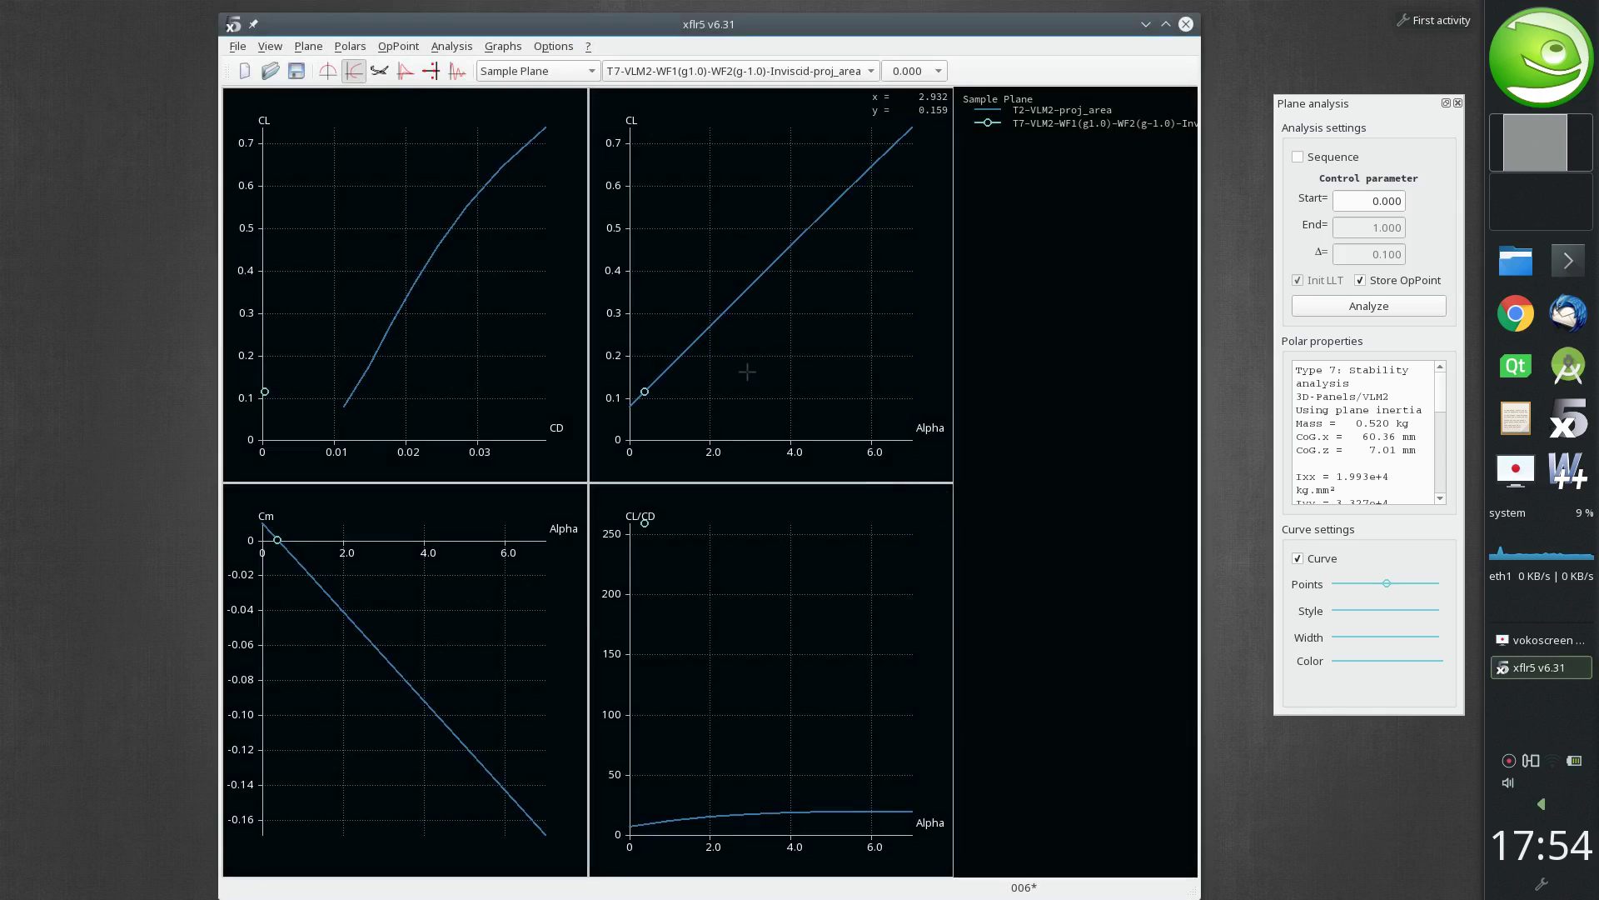
# Step: Define a stability polar with both wing flap gains at 0 and Elevator Tilt gain 1
pyautogui.hotkey('shift', 'F6')
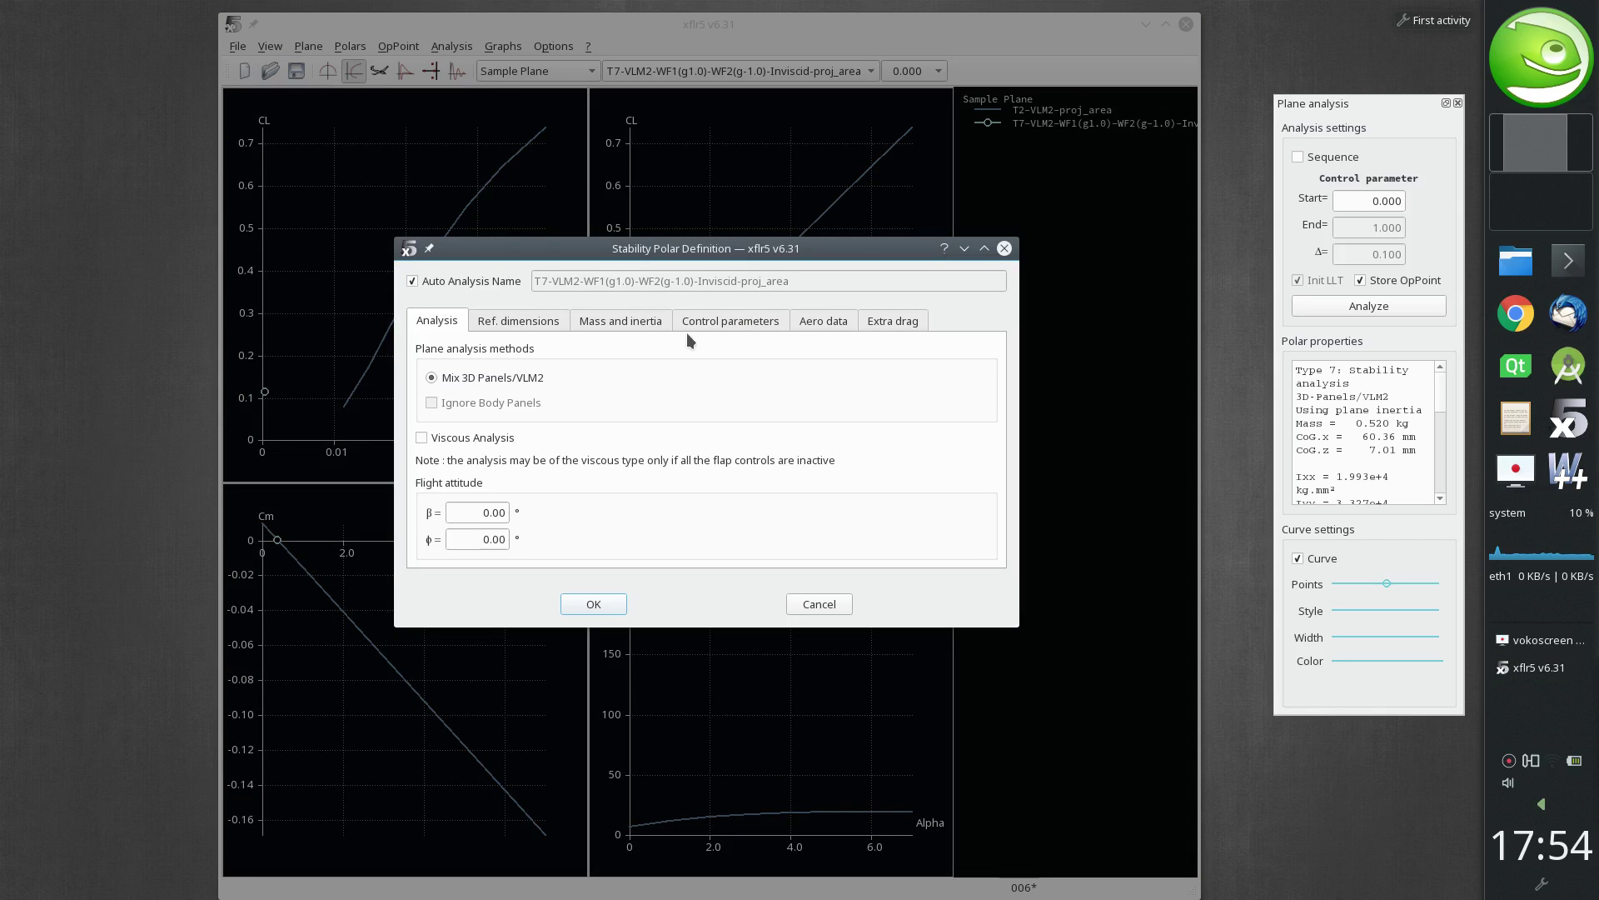
pyautogui.click(723, 321)
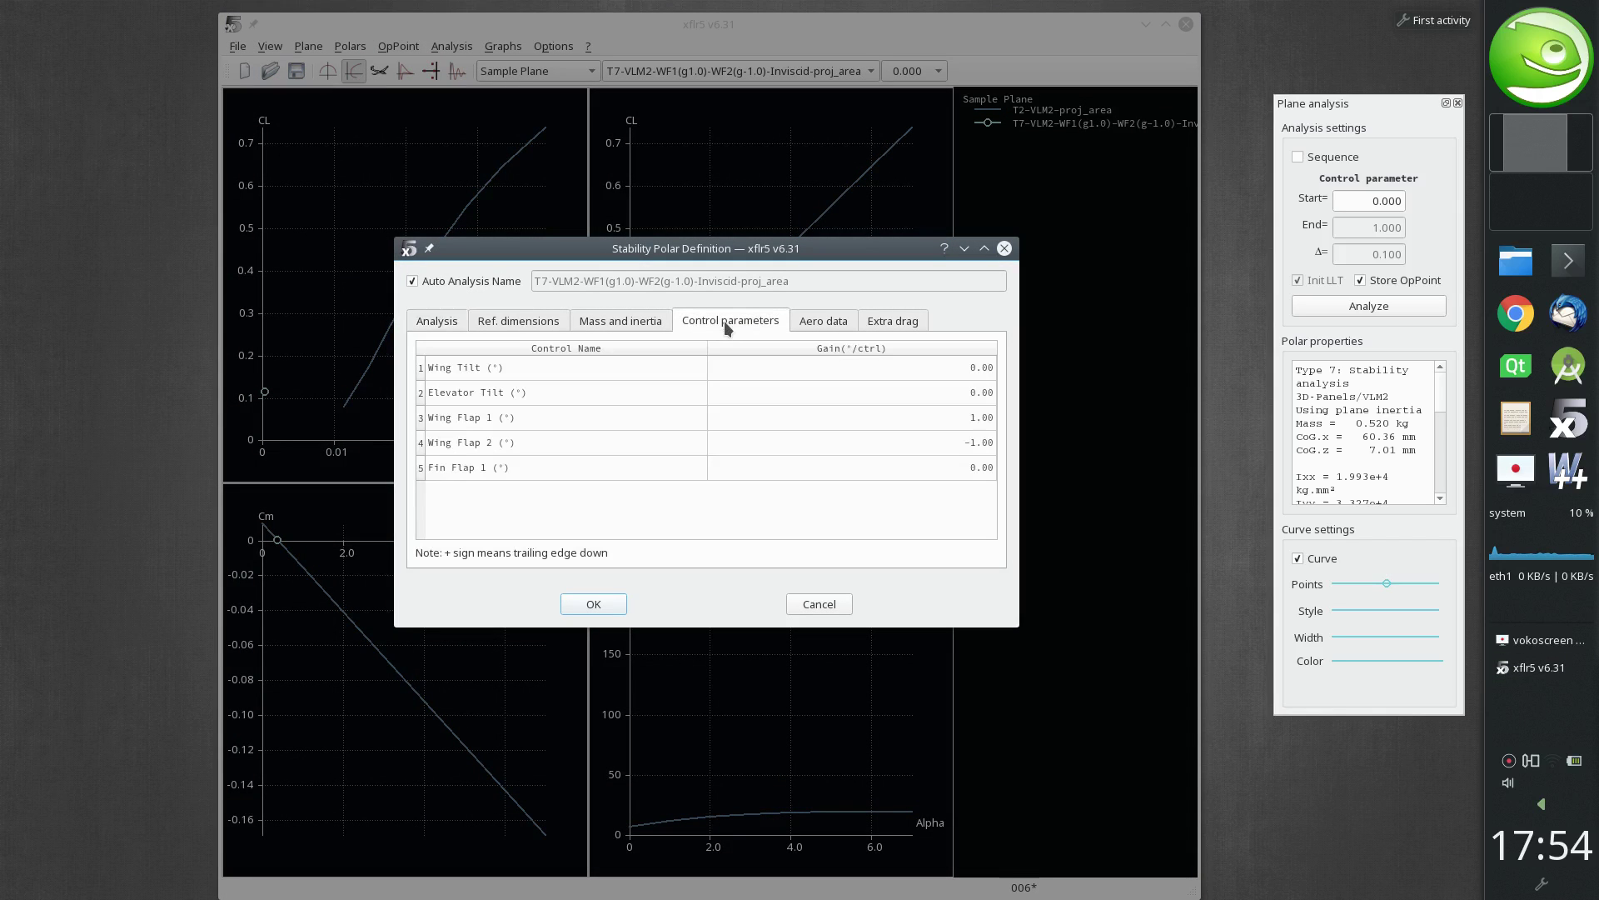
pyautogui.click(967, 425)
pyautogui.write('0')
pyautogui.press('Return')
pyautogui.write('0')
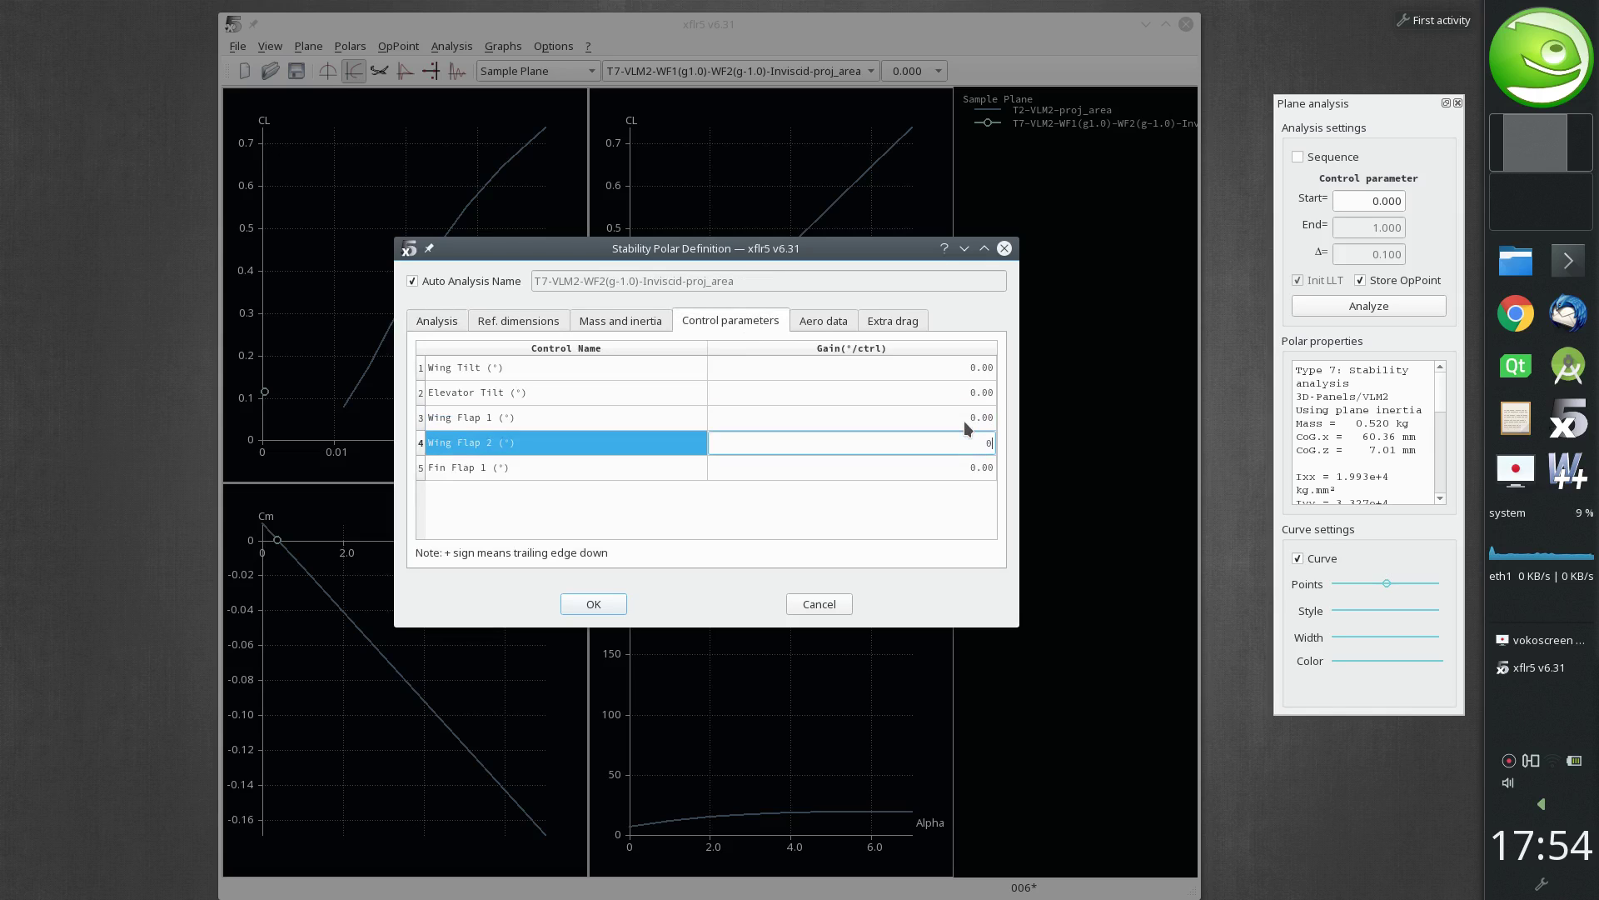
pyautogui.press('Return')
pyautogui.press('Up')
pyautogui.press('Up')
pyautogui.press('Up')
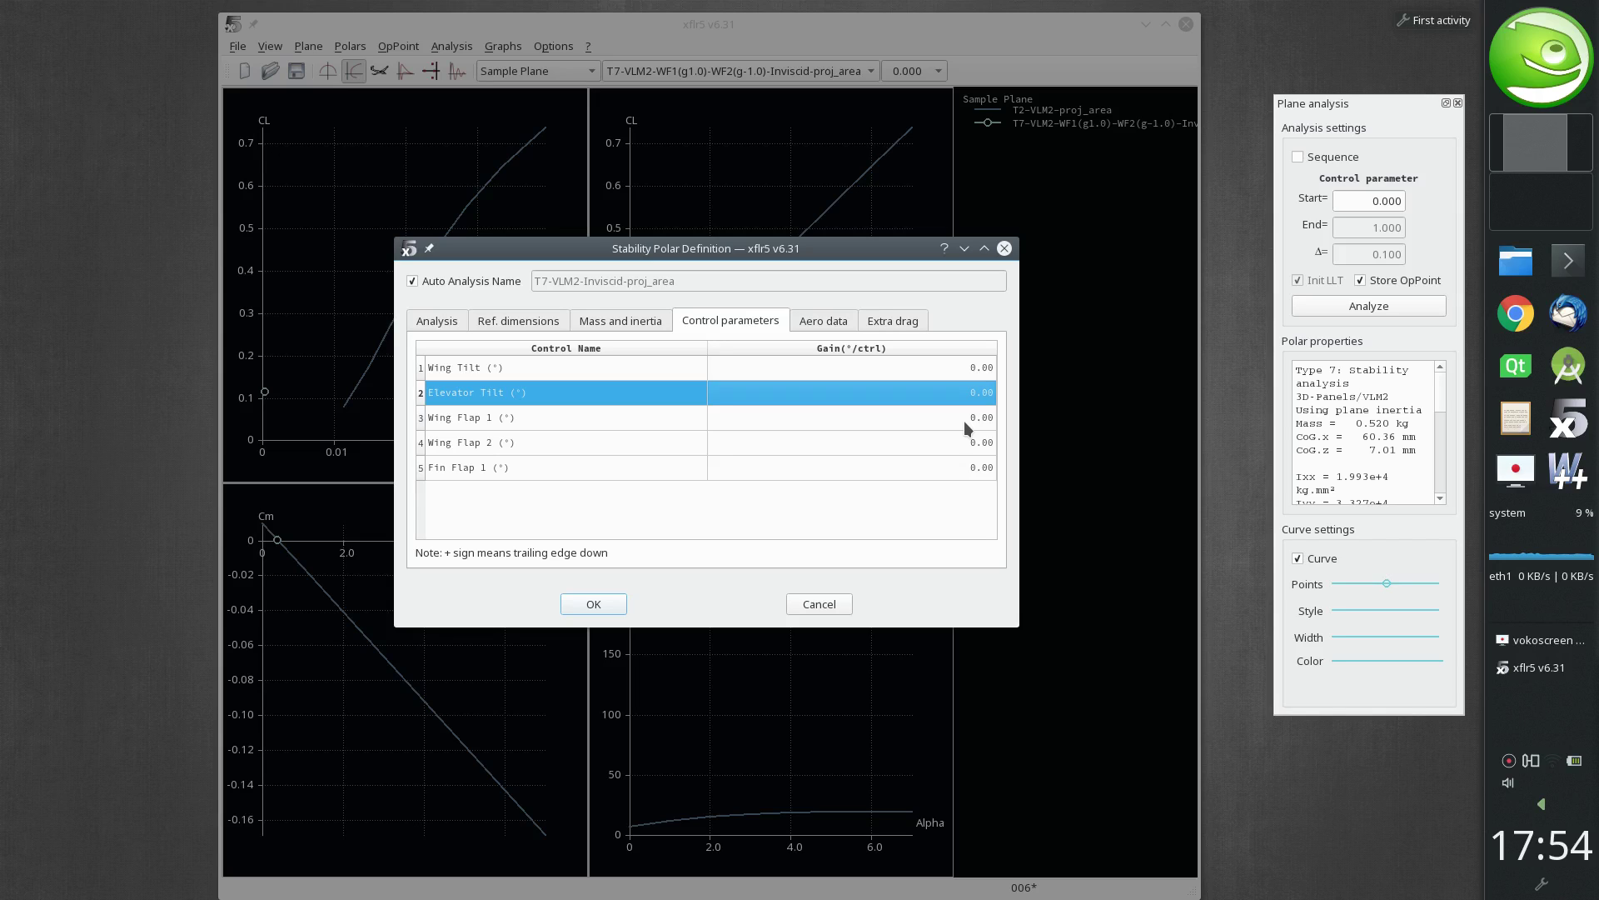
pyautogui.write('1')
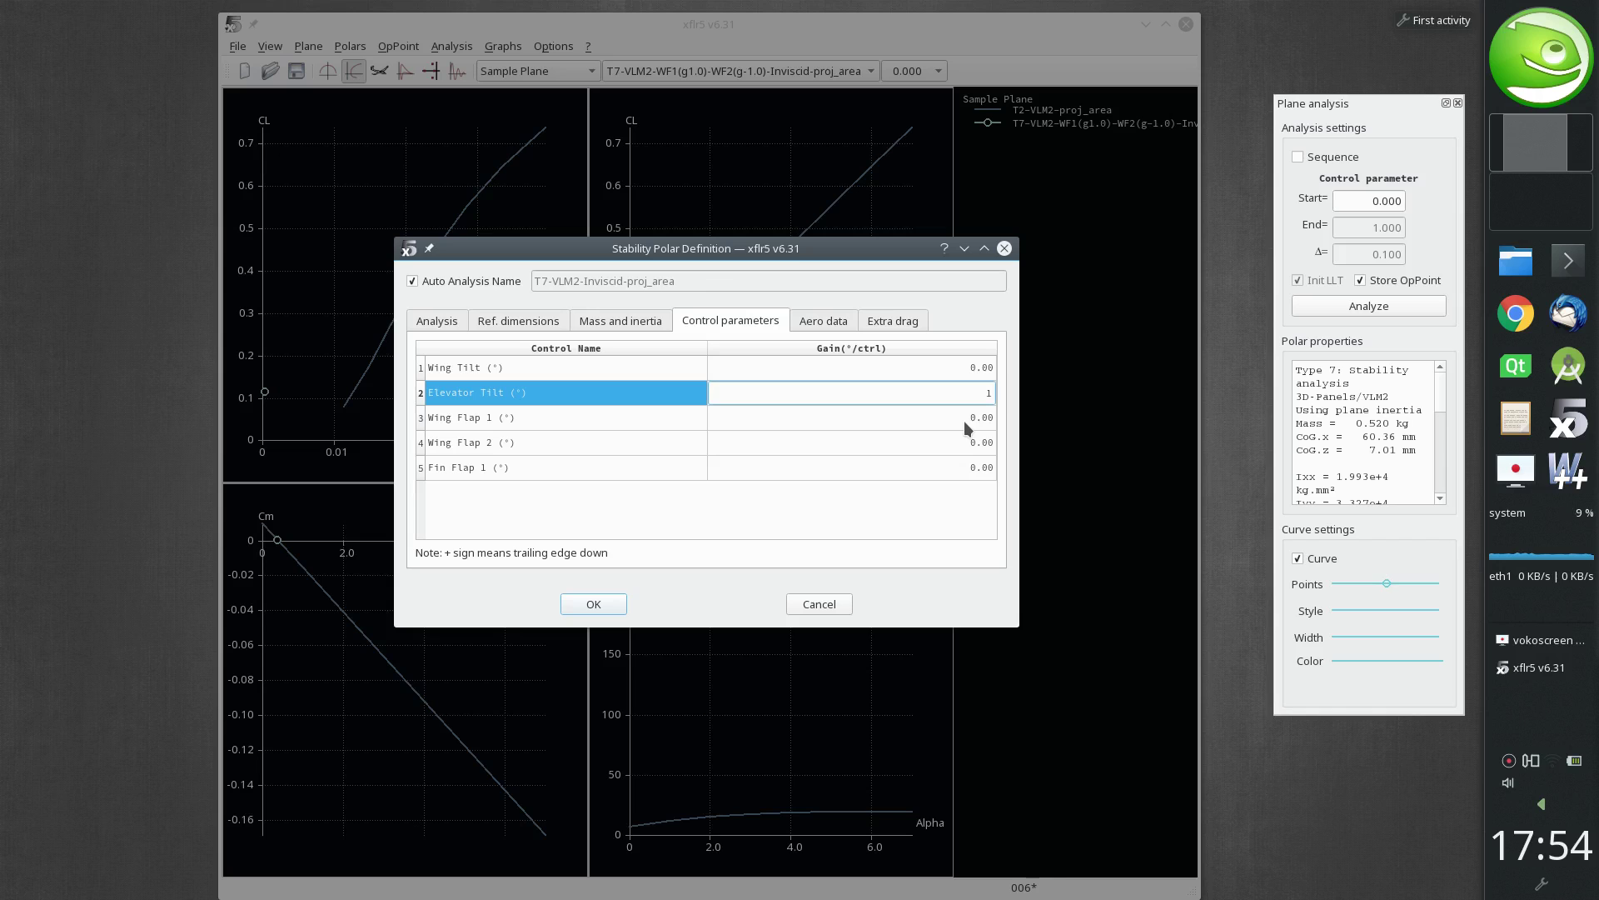
pyautogui.press('Return')
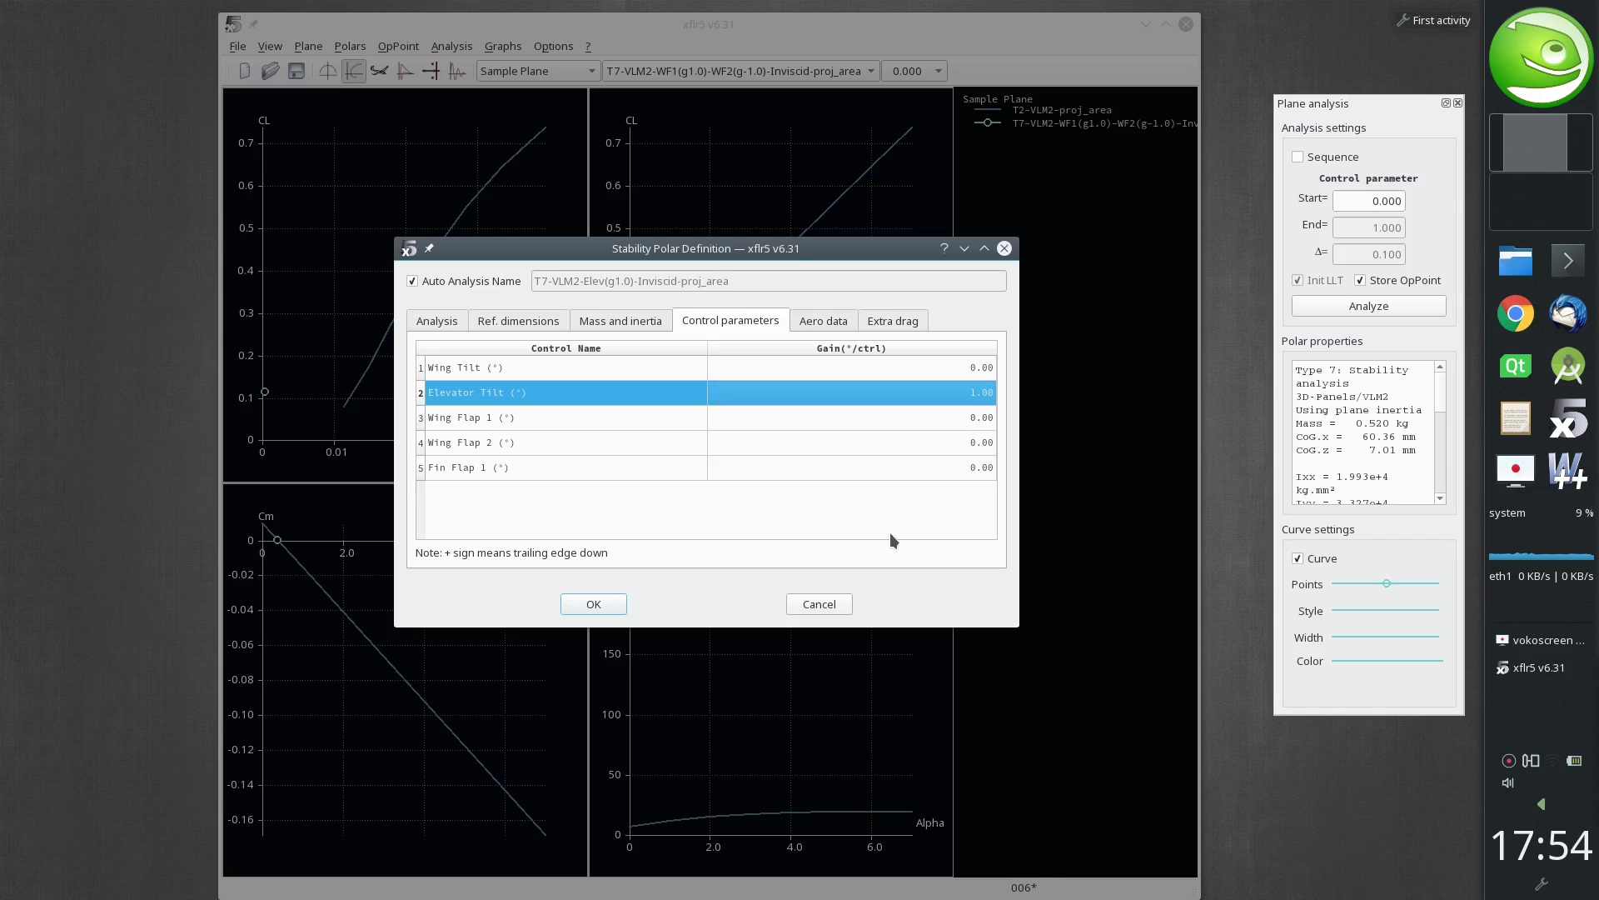
pyautogui.click(593, 603)
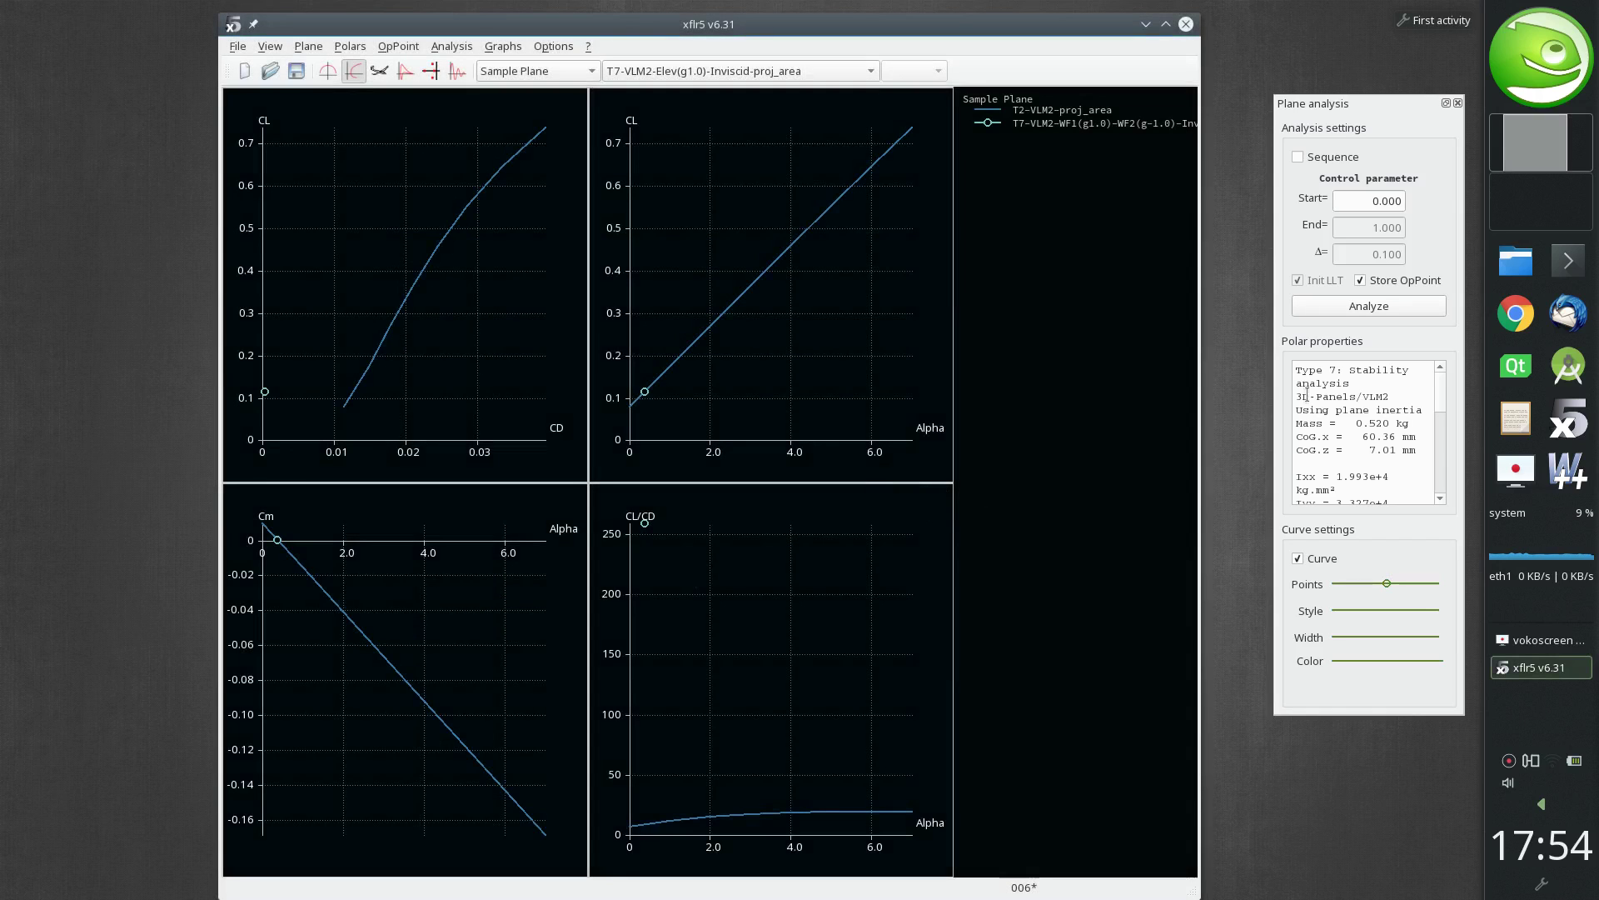
# Step: Analyze the elevator polar and review its CXd and CZd control derivatives in the operating point properties
pyautogui.click(1420, 306)
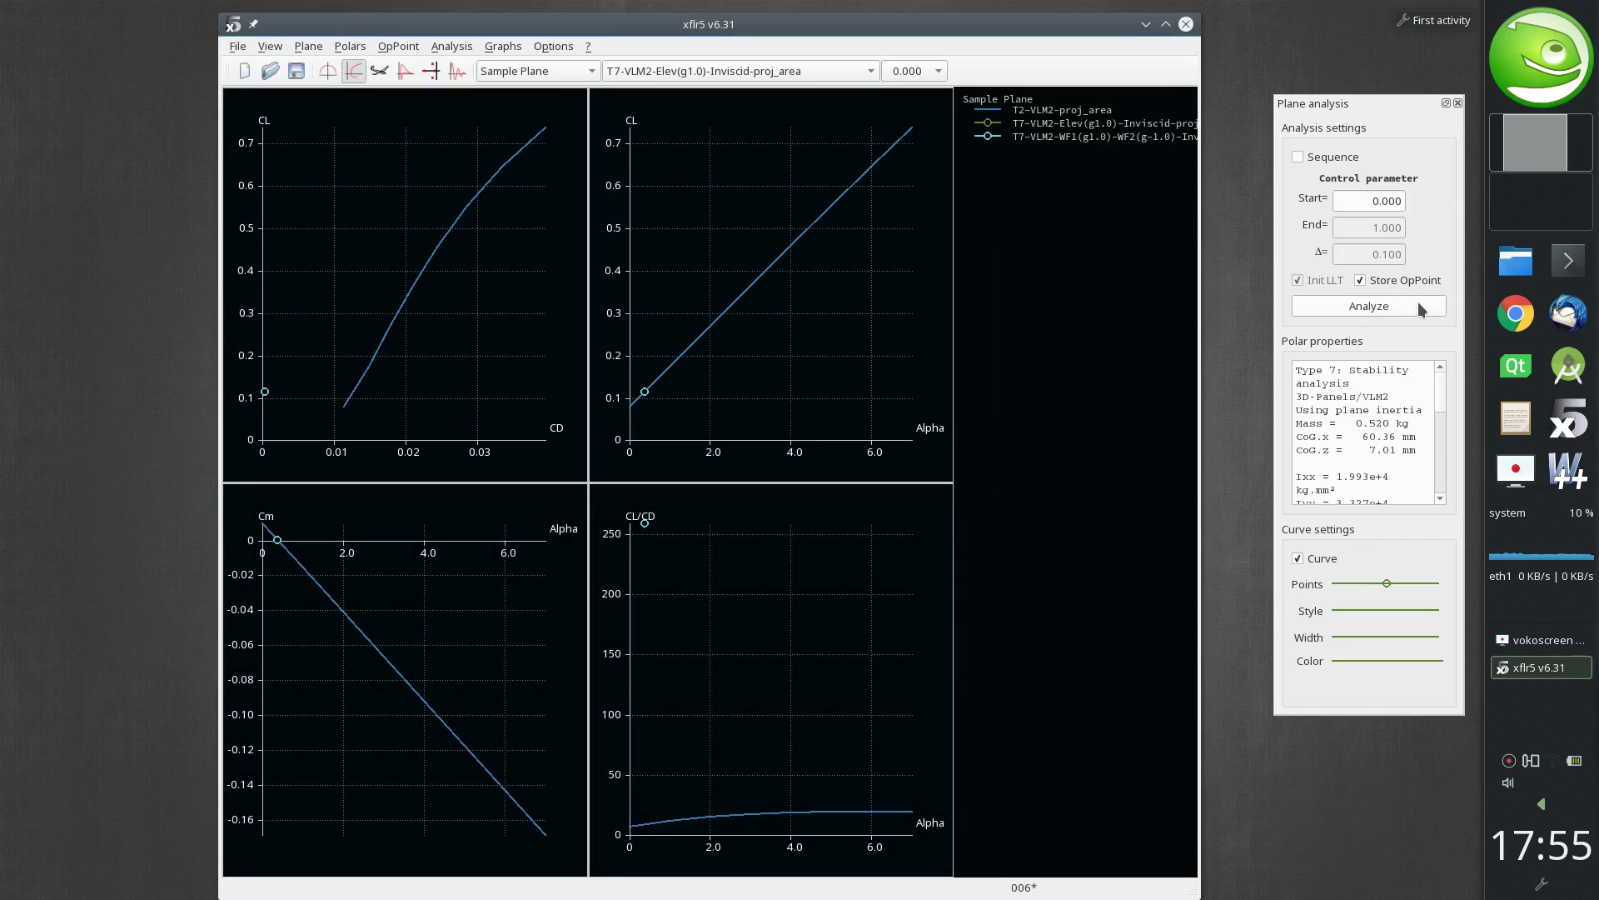
pyautogui.hotkey('shift', 'alt', 'Return')
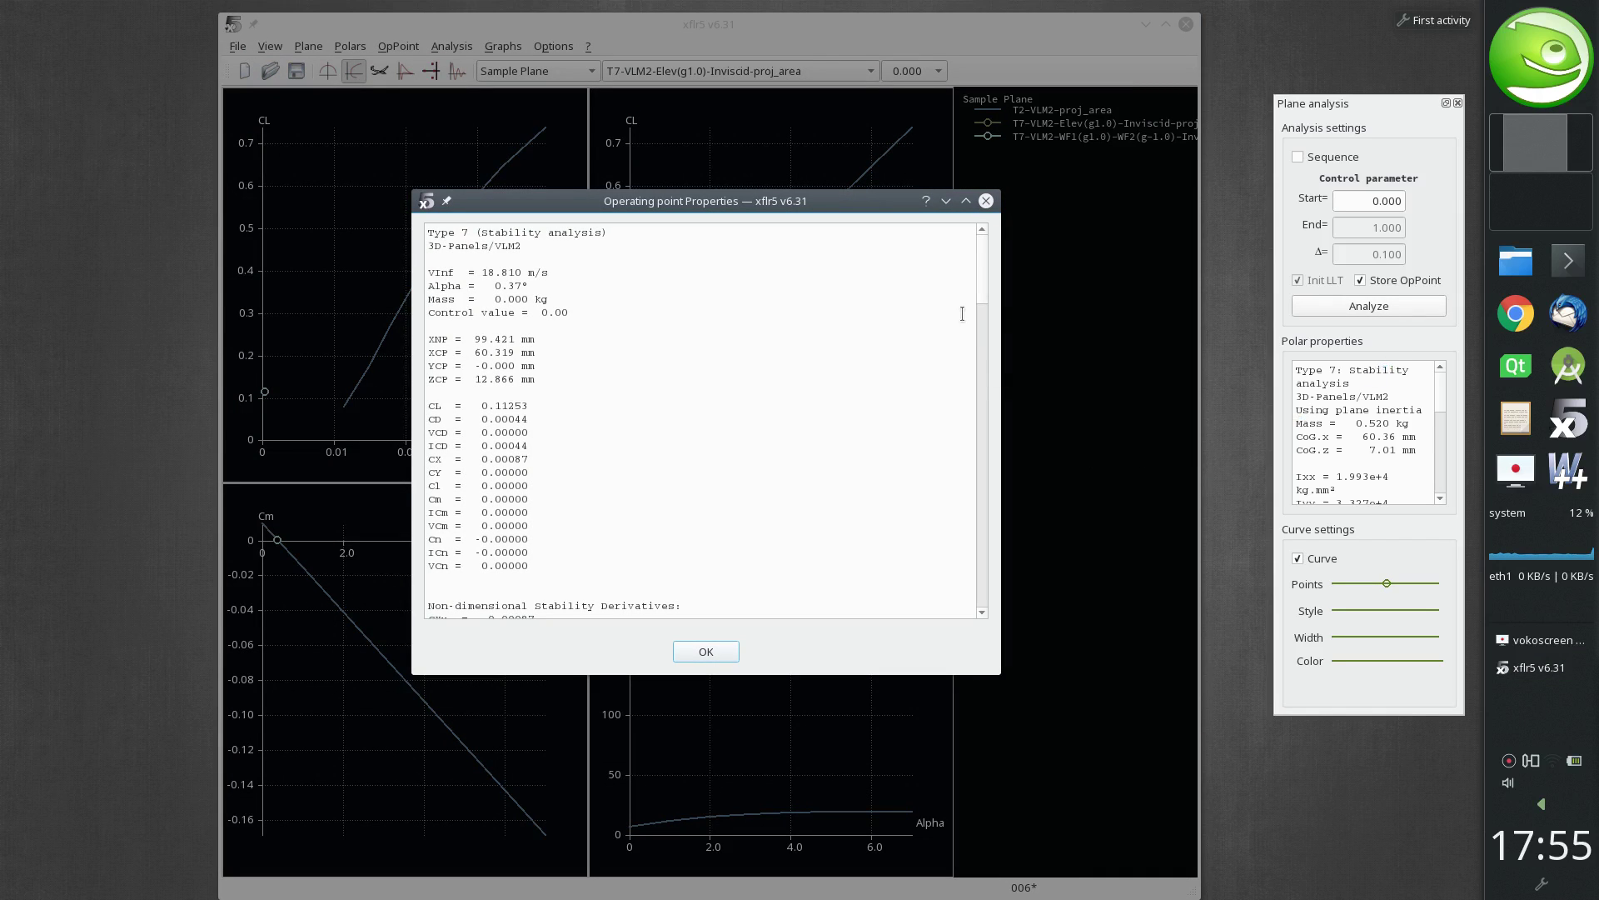
pyautogui.moveTo(986, 288); pyautogui.dragTo(986, 385)
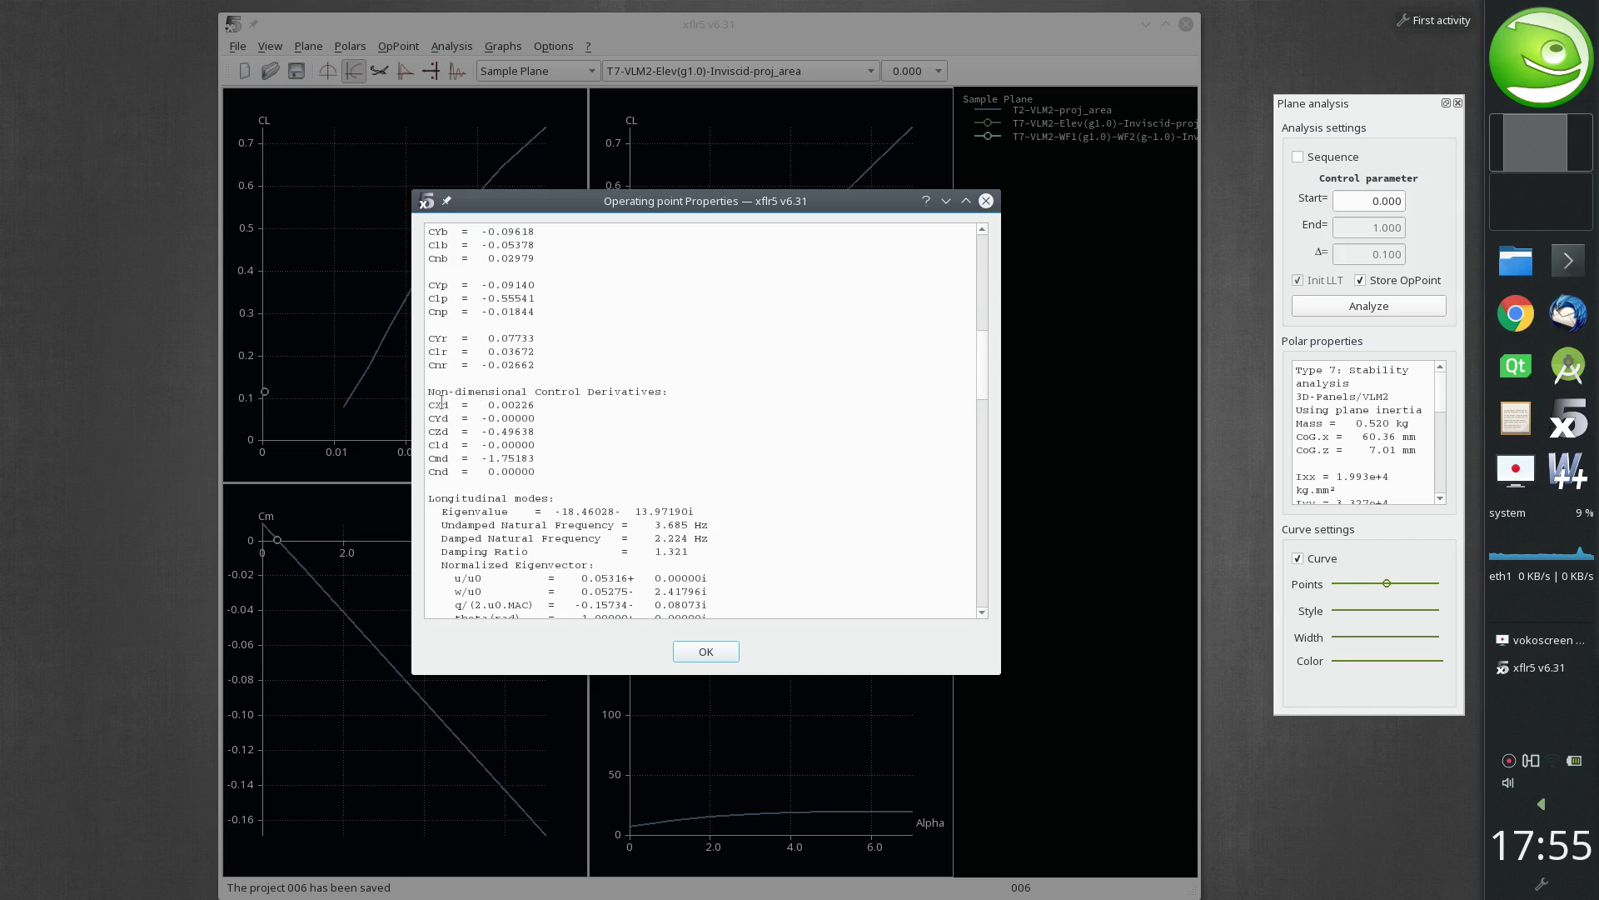
pyautogui.moveTo(427, 405); pyautogui.dragTo(581, 408)
pyautogui.moveTo(440, 431)
pyautogui.mouseDown()
pyautogui.moveTo(548, 431)
pyautogui.moveTo(428, 458)
pyautogui.mouseUp()
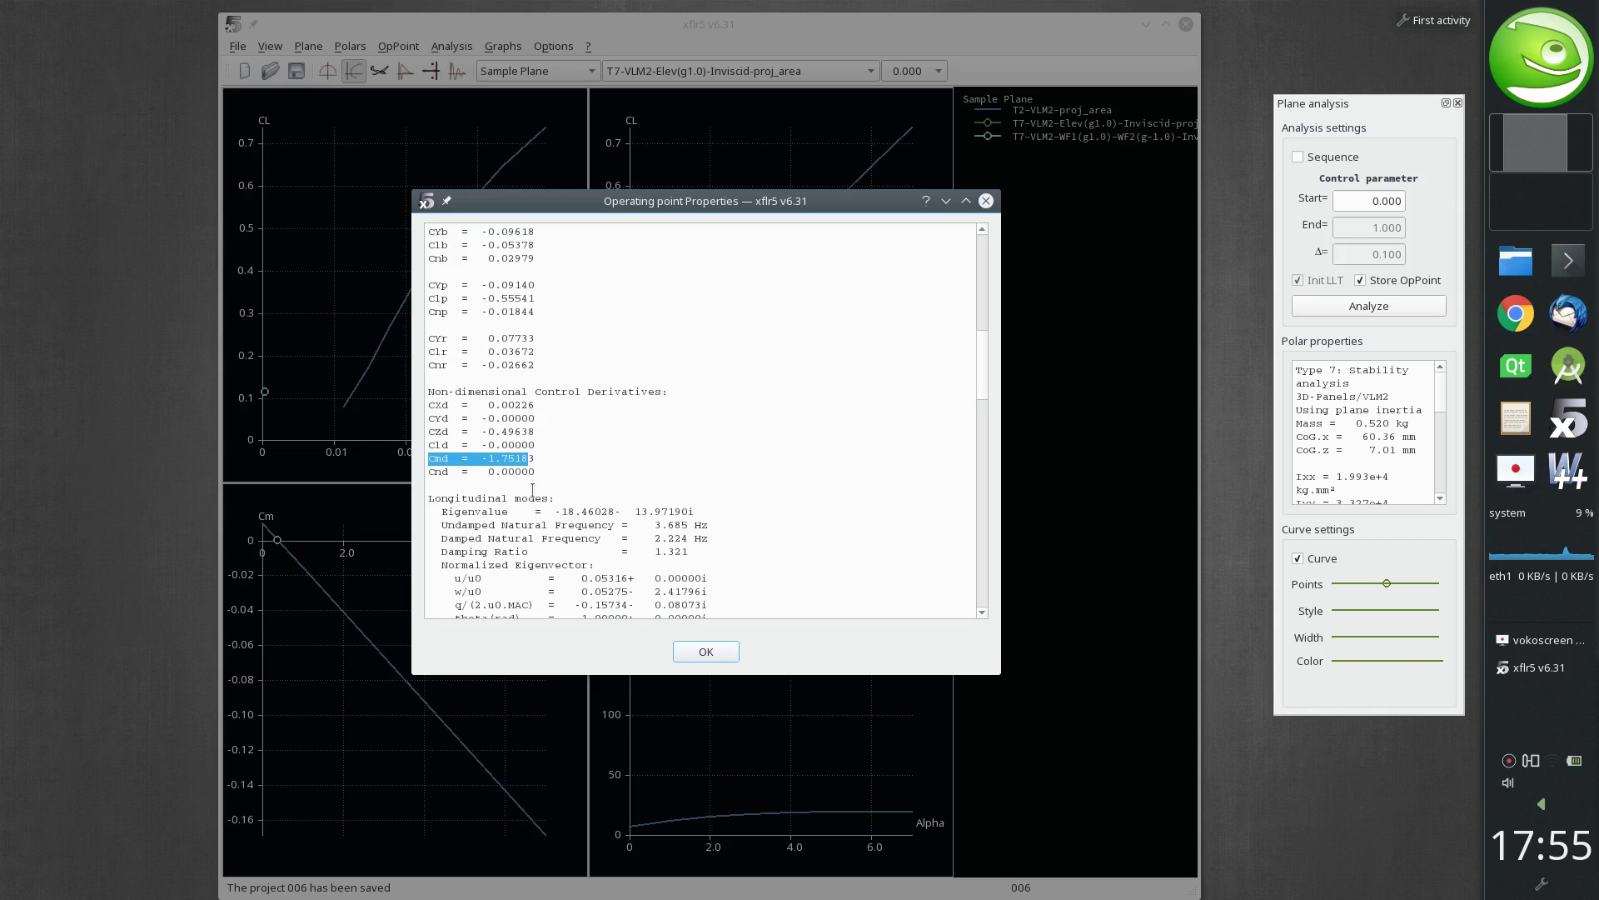
pyautogui.click(706, 652)
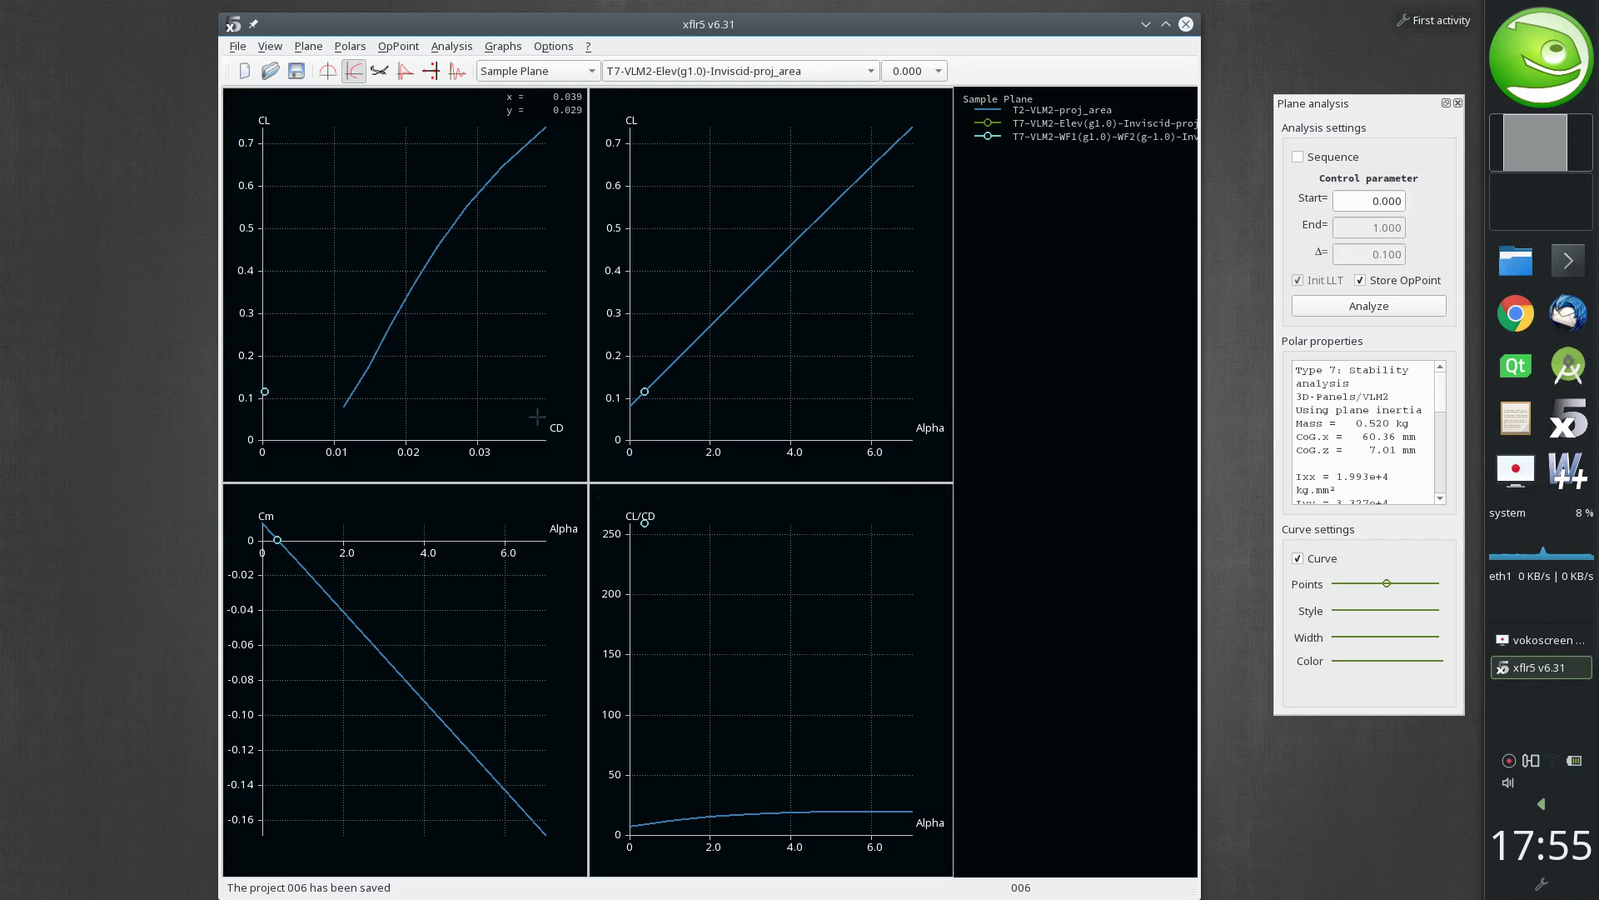
# Step: Create and analyze a polar with elevator gain 1, Wing Flap 1 gain 1 and Wing Flap 2 gain -1
pyautogui.click(455, 47)
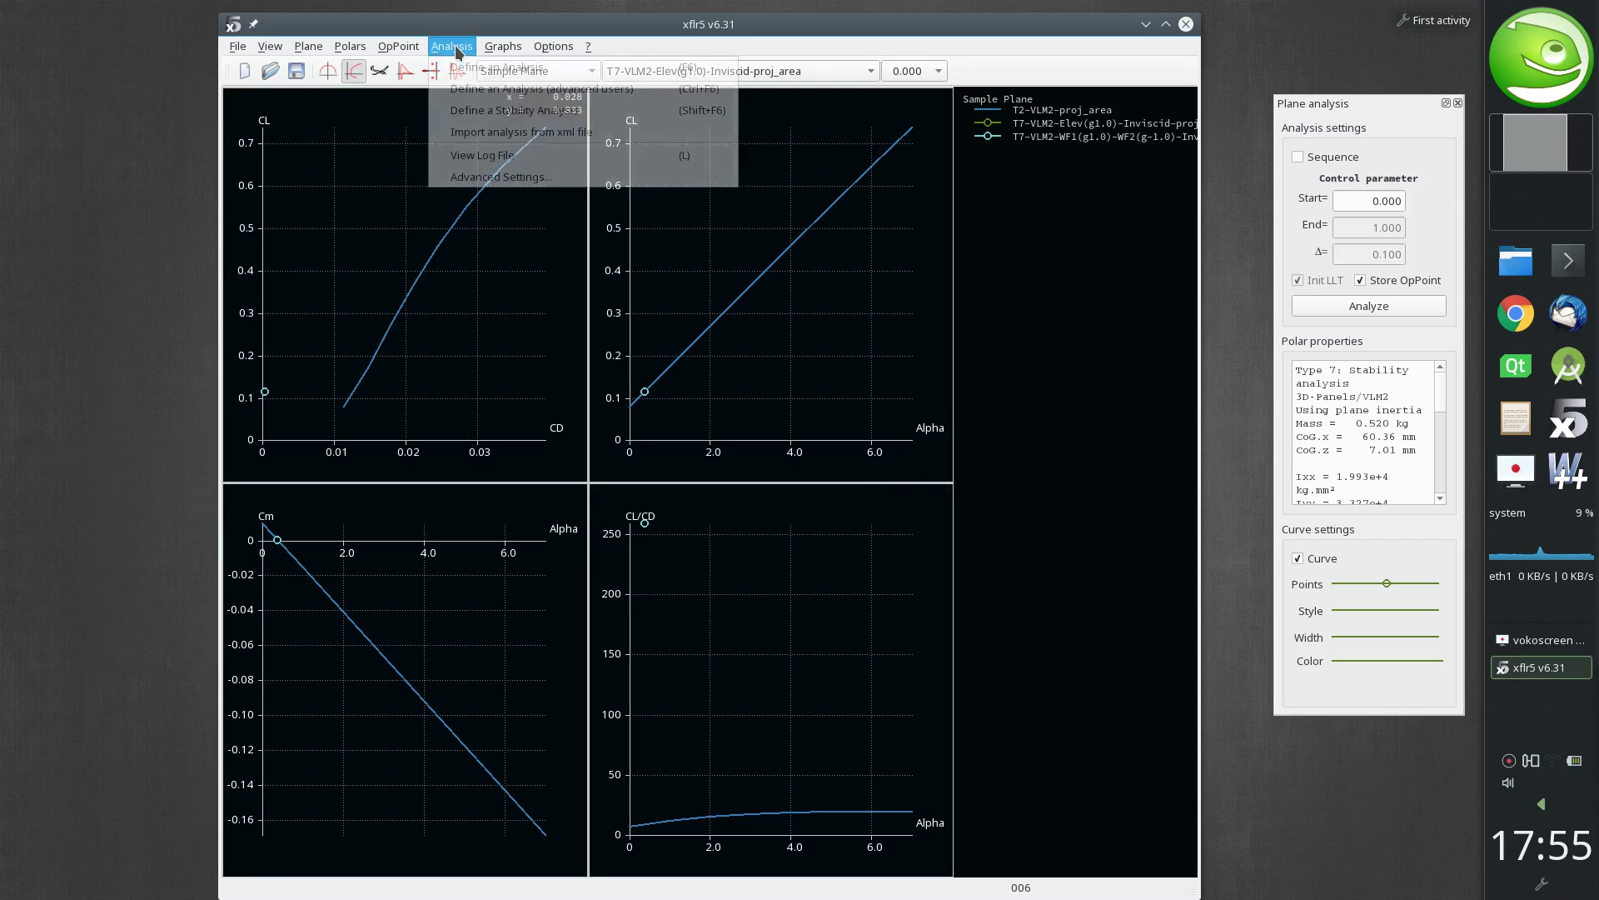
pyautogui.click(478, 111)
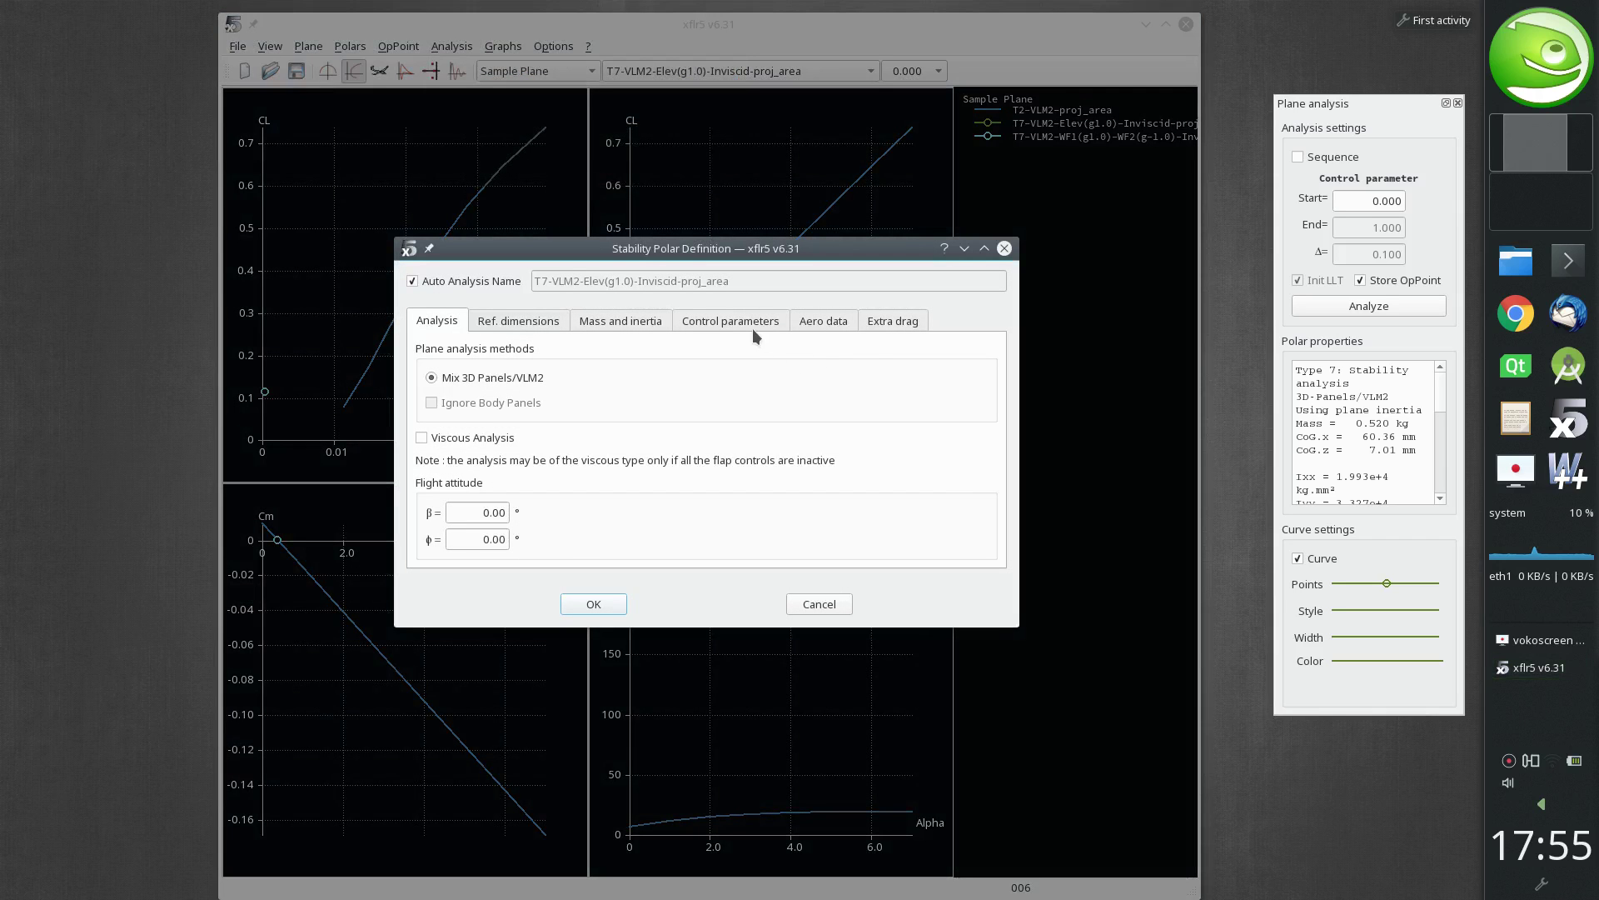
pyautogui.click(752, 328)
pyautogui.click(914, 419)
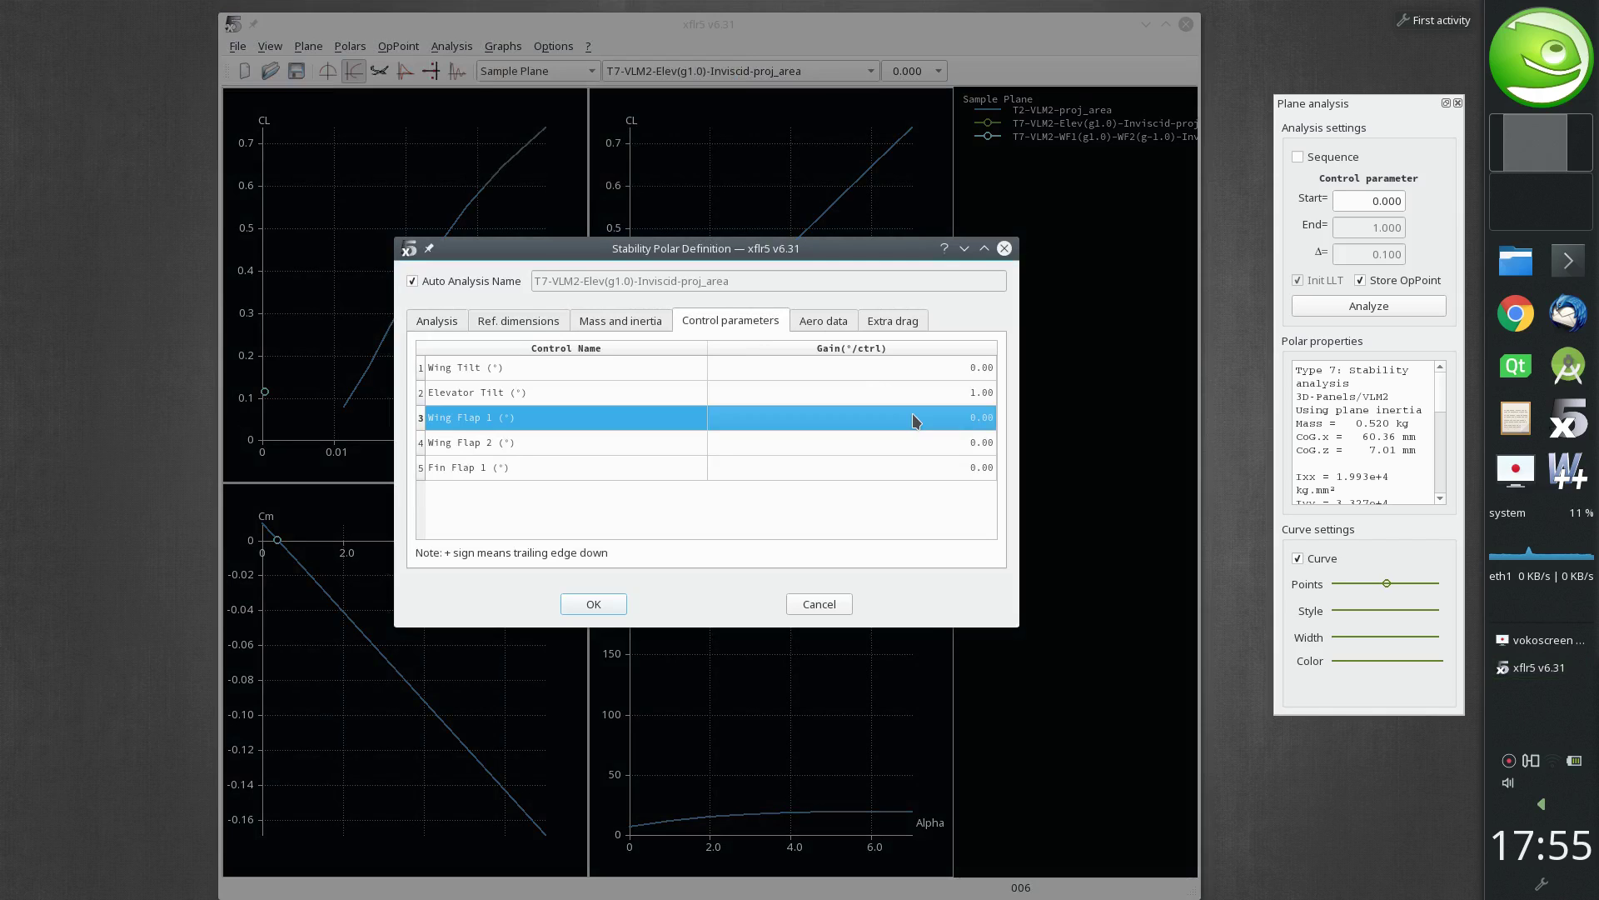
pyautogui.write('1')
pyautogui.press('Return')
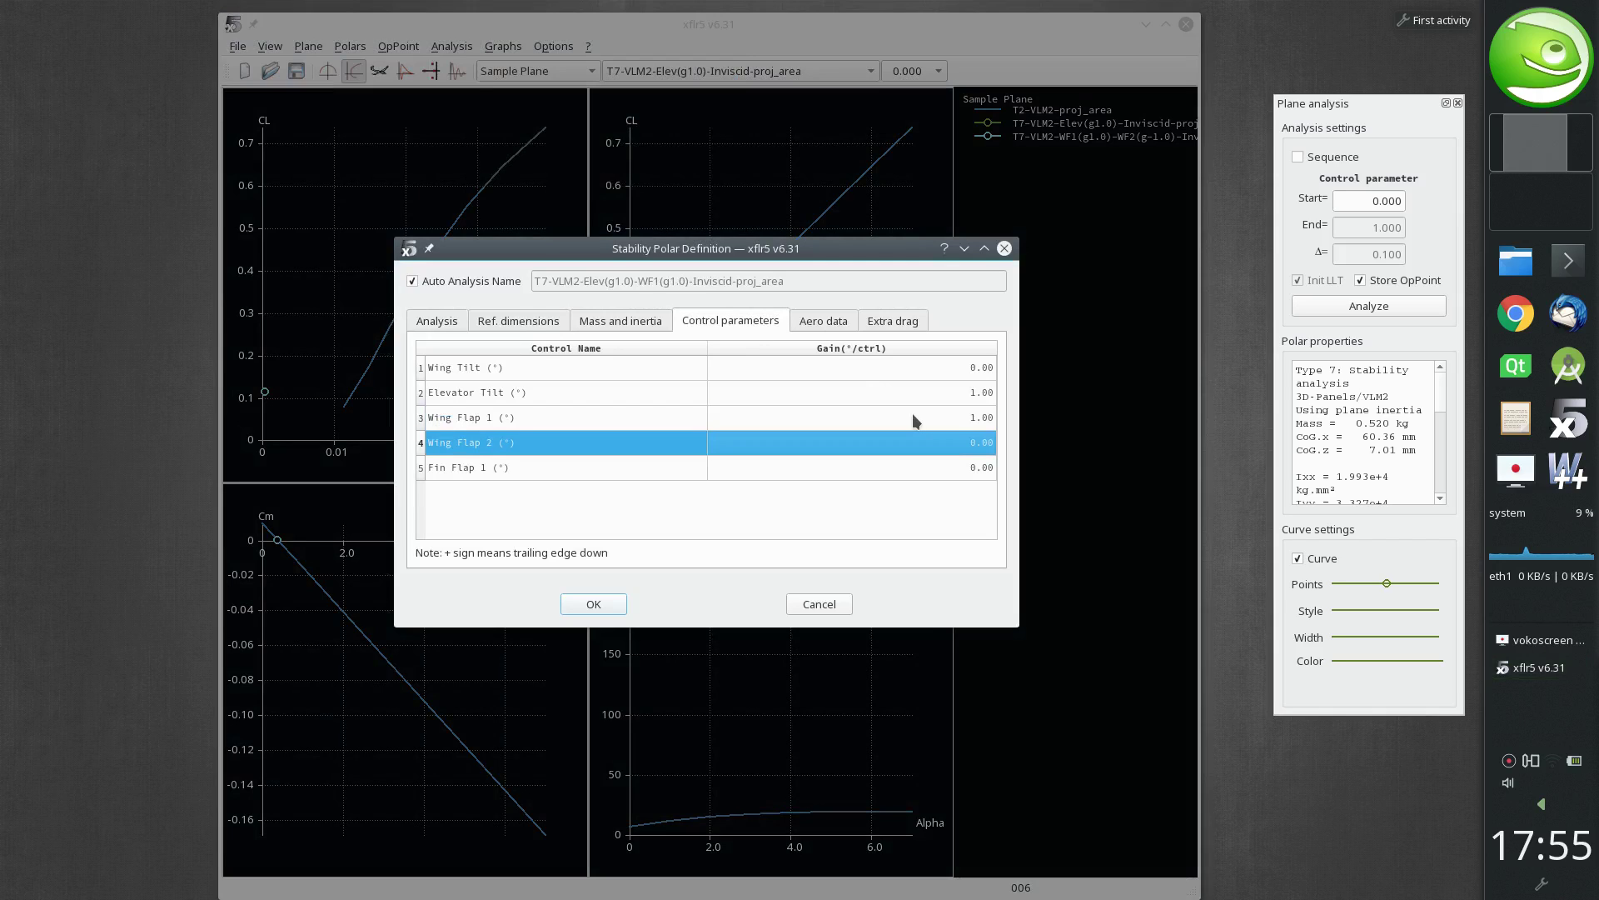
pyautogui.write('-1')
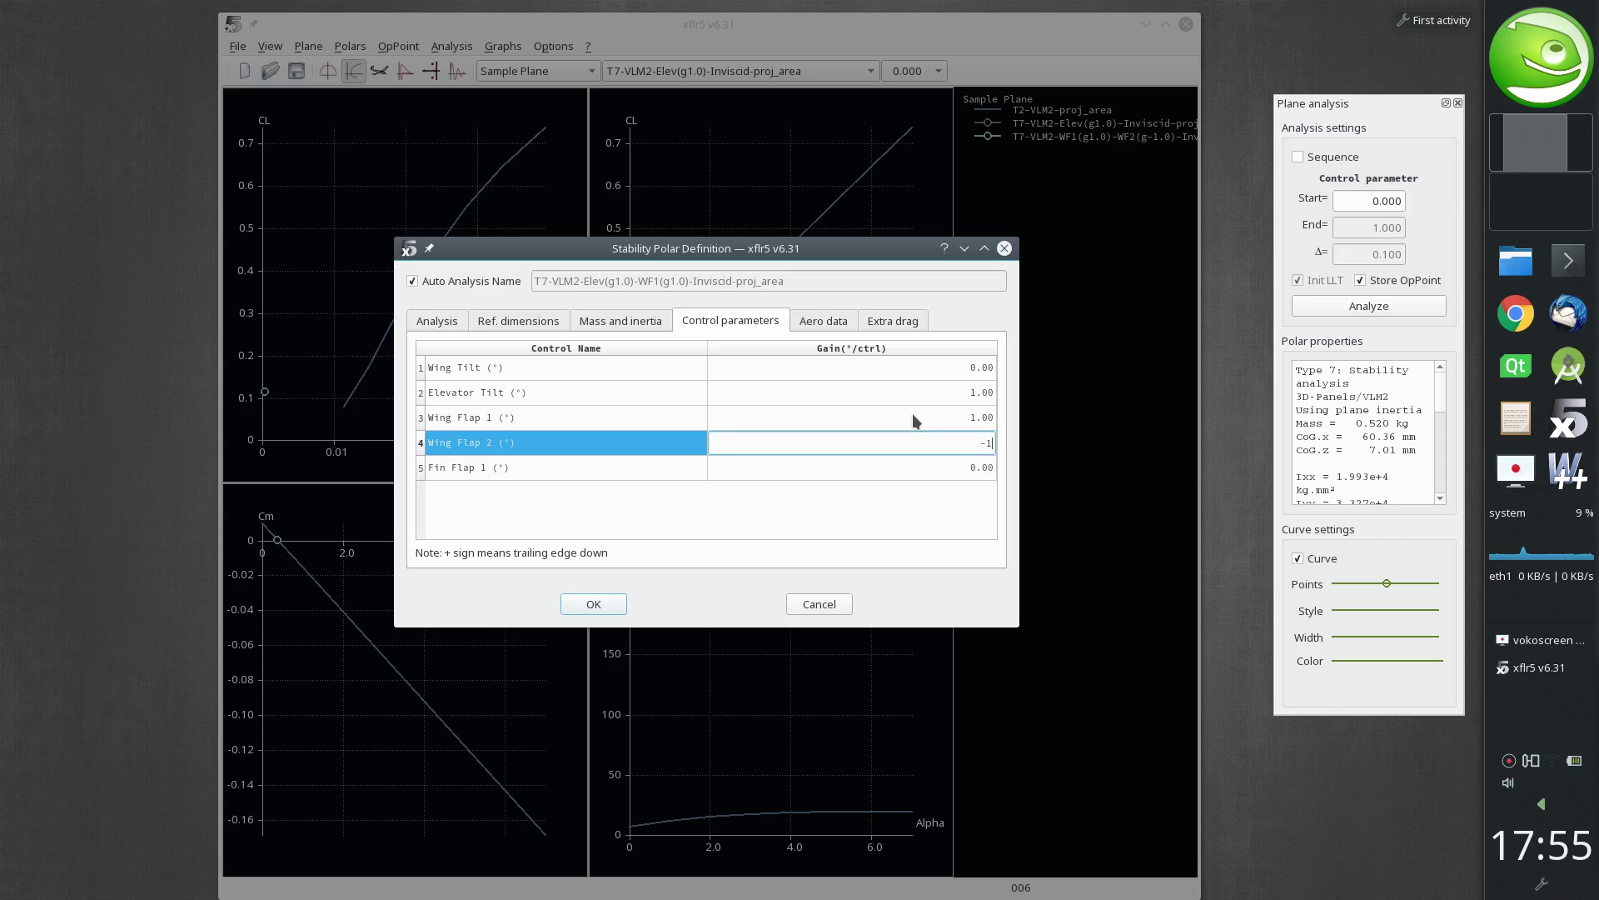
pyautogui.click(743, 507)
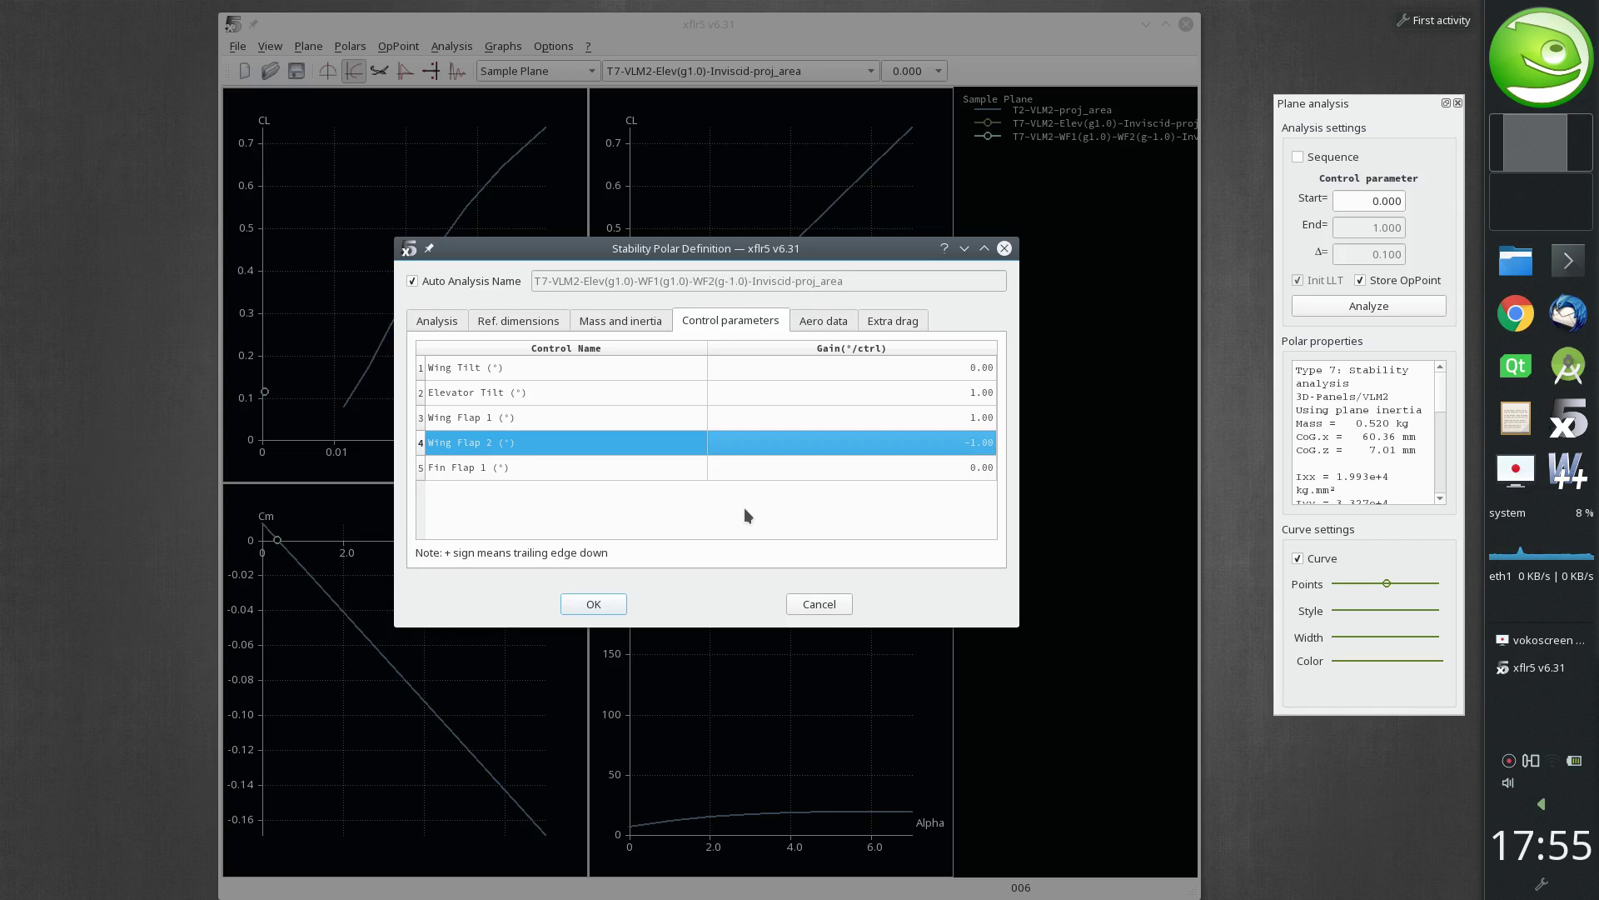
pyautogui.click(596, 603)
pyautogui.click(1379, 305)
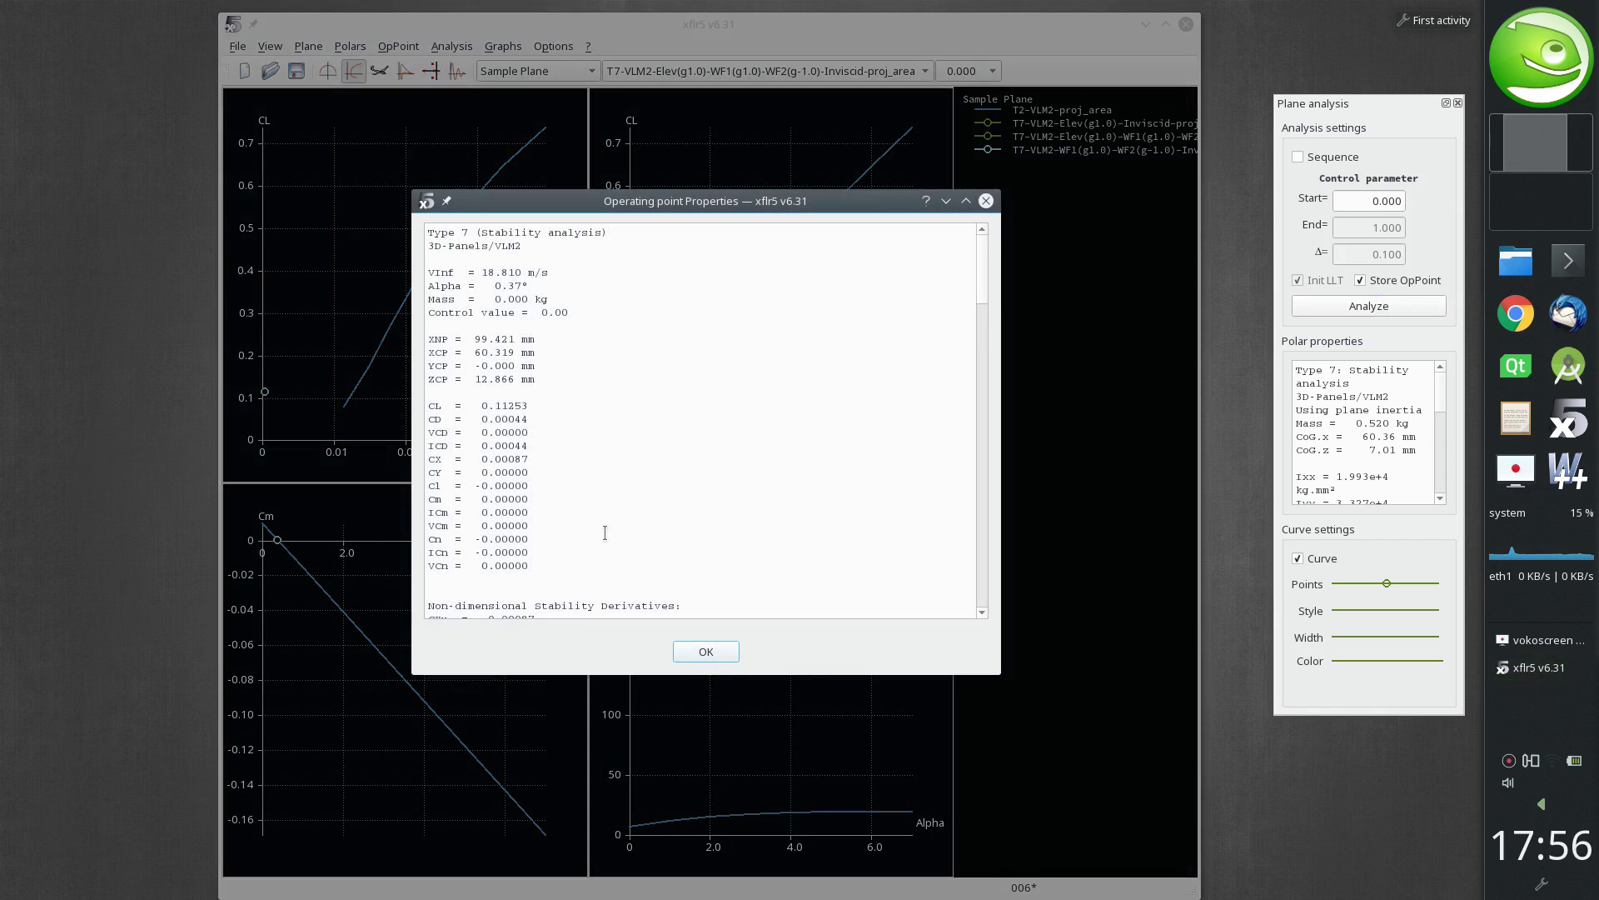
# Step: Scroll to and highlight the six control derivatives, showing Cld = 0.31936 and Cmd = -1.75182
pyautogui.scroll(-9, 605, 533)
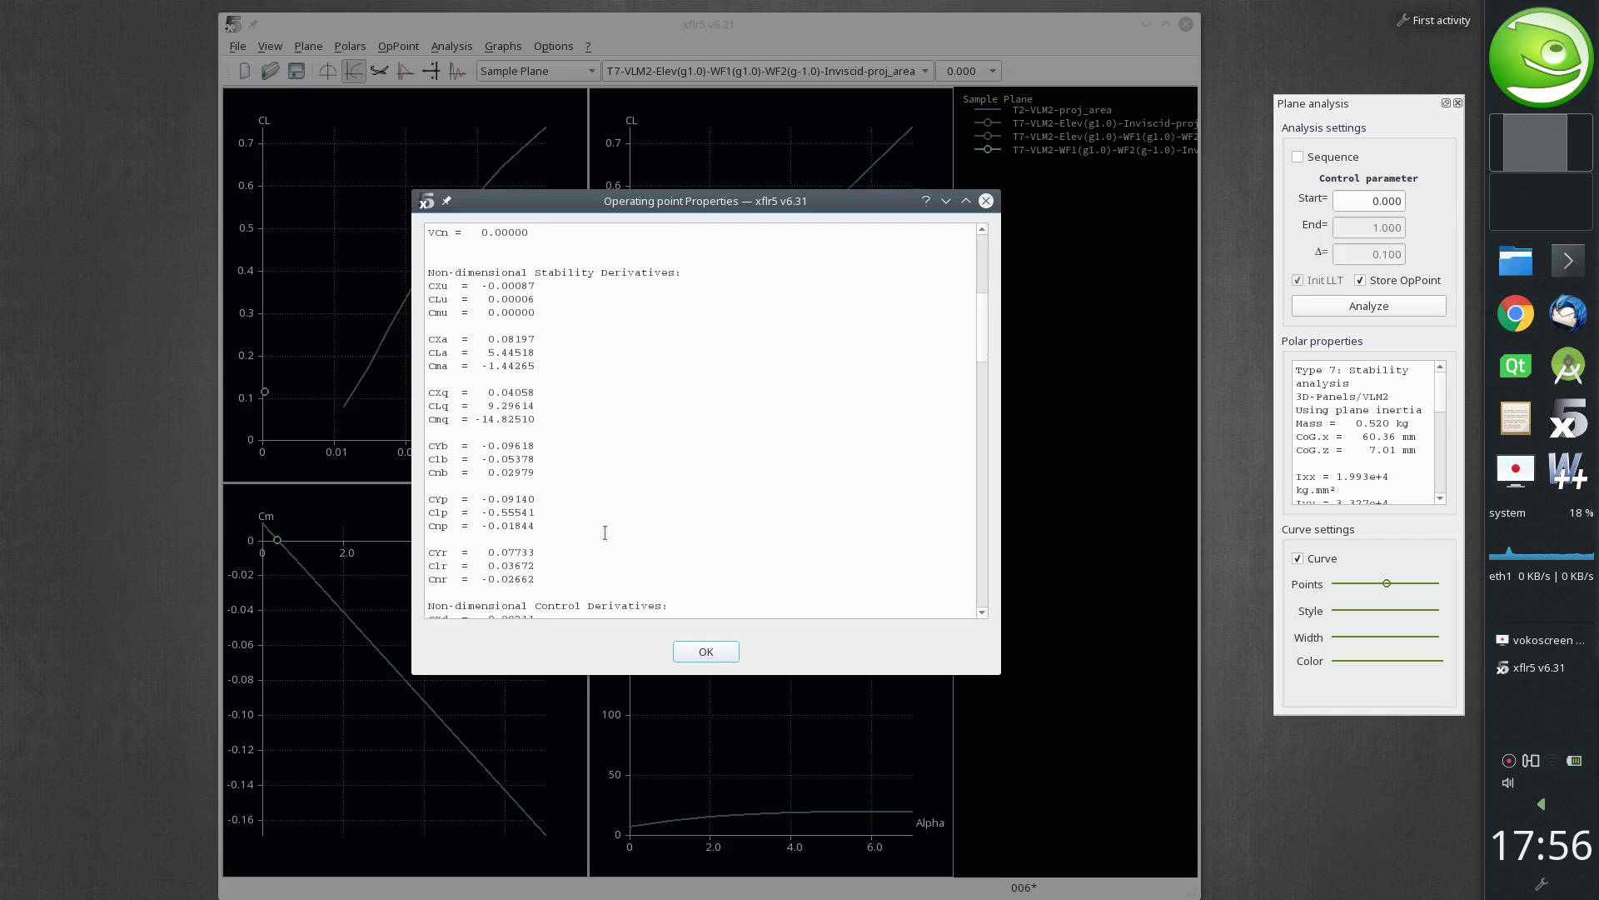
pyautogui.scroll(-4, 605, 533)
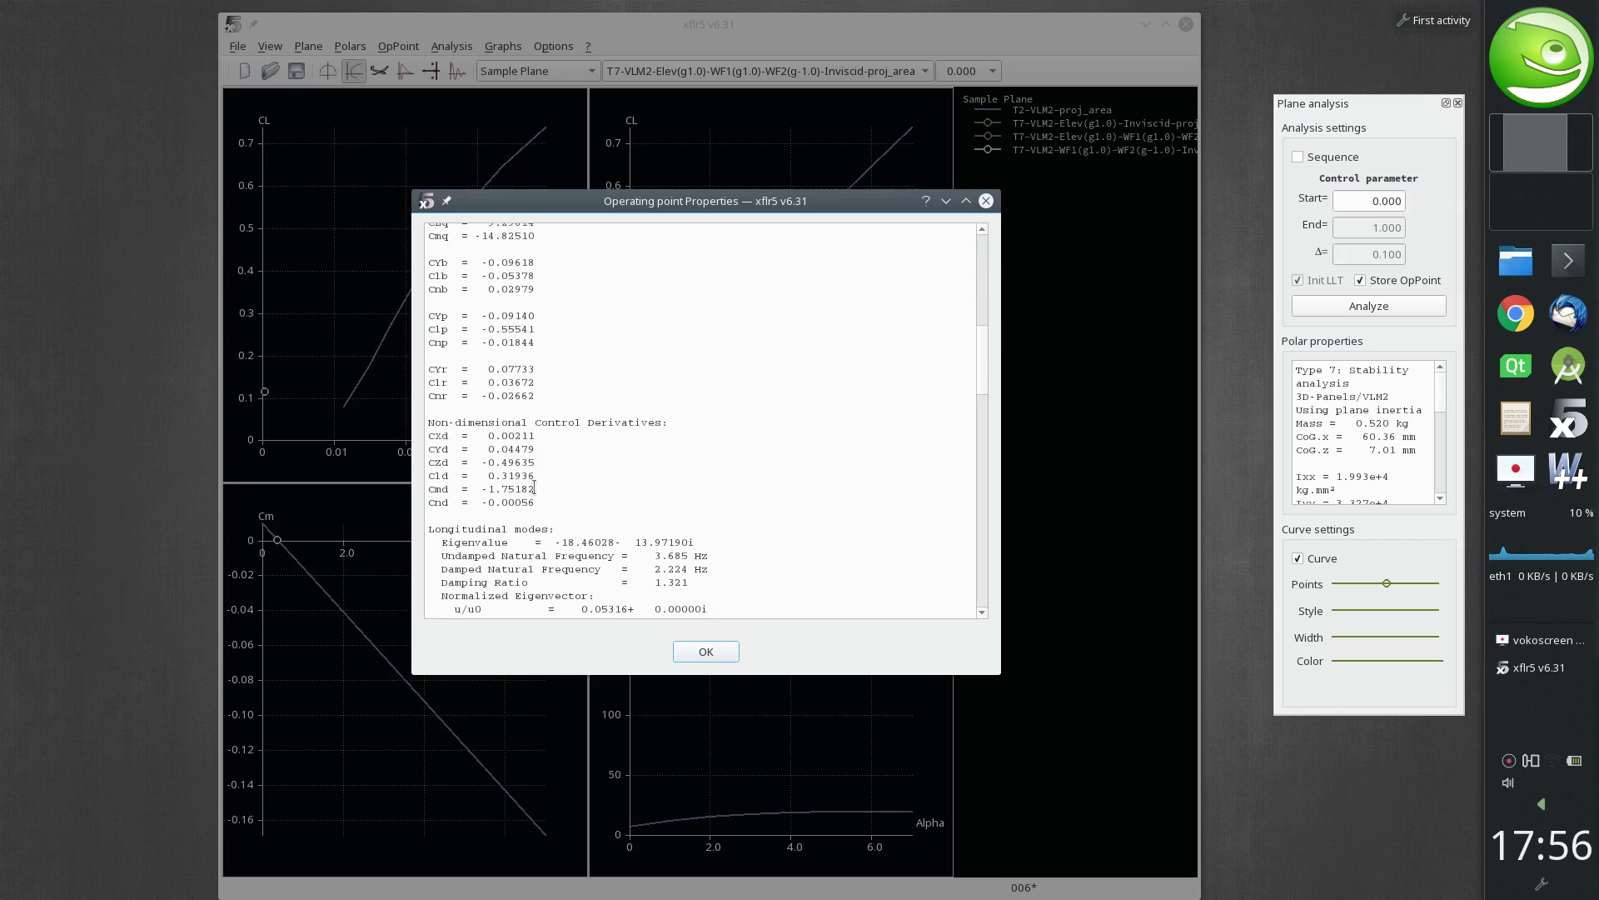
pyautogui.moveTo(542, 507); pyautogui.dragTo(401, 430)
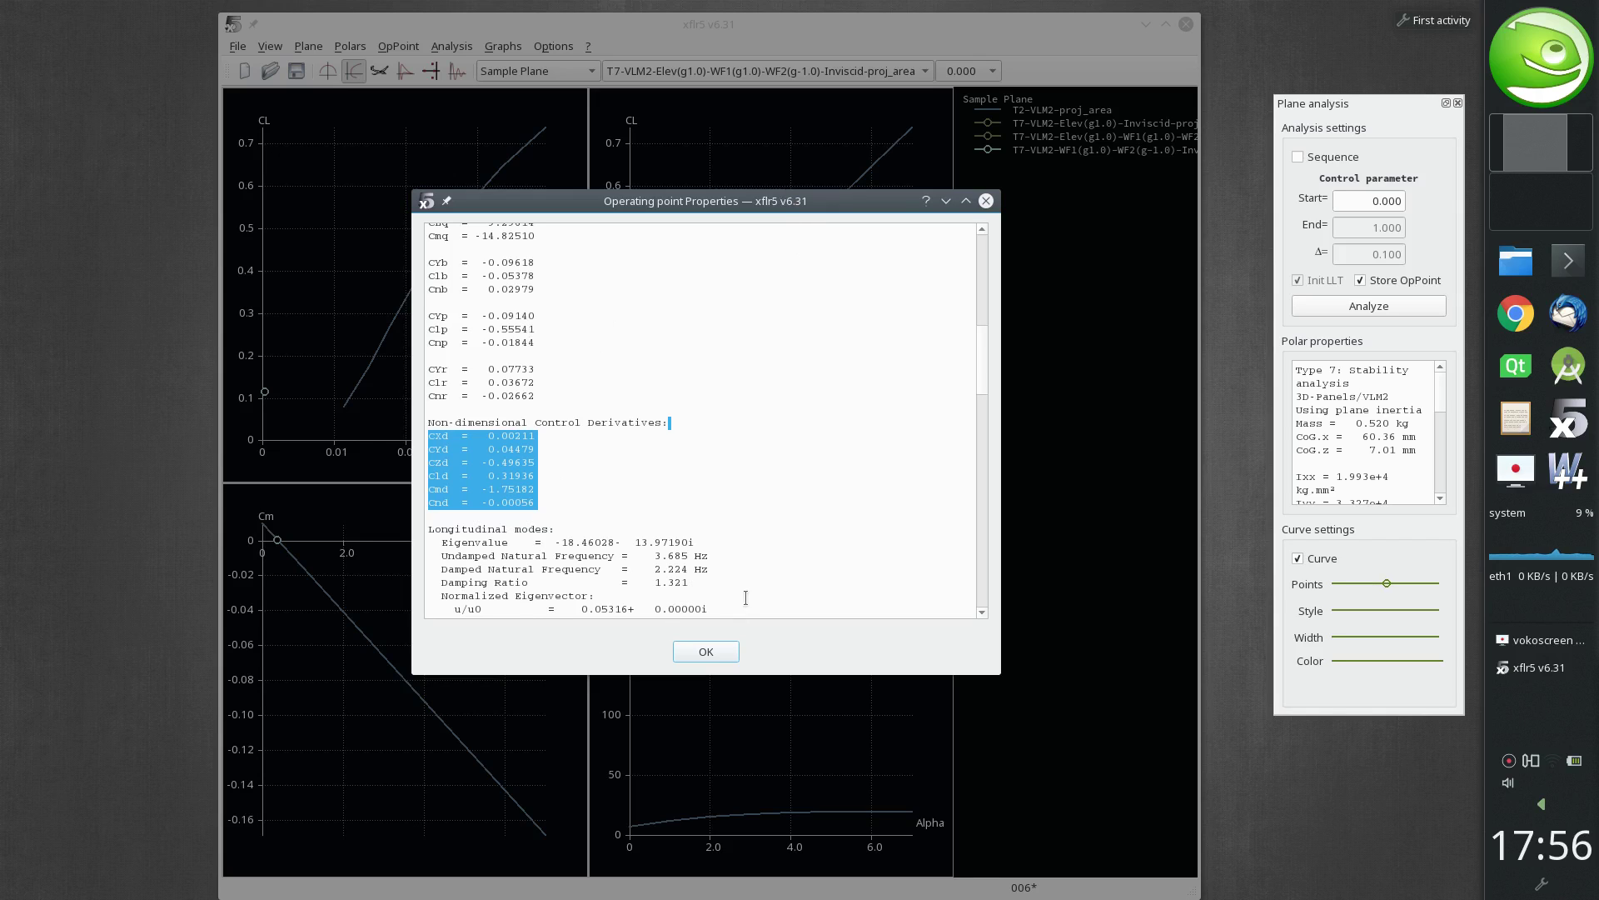
pyautogui.click(492, 328)
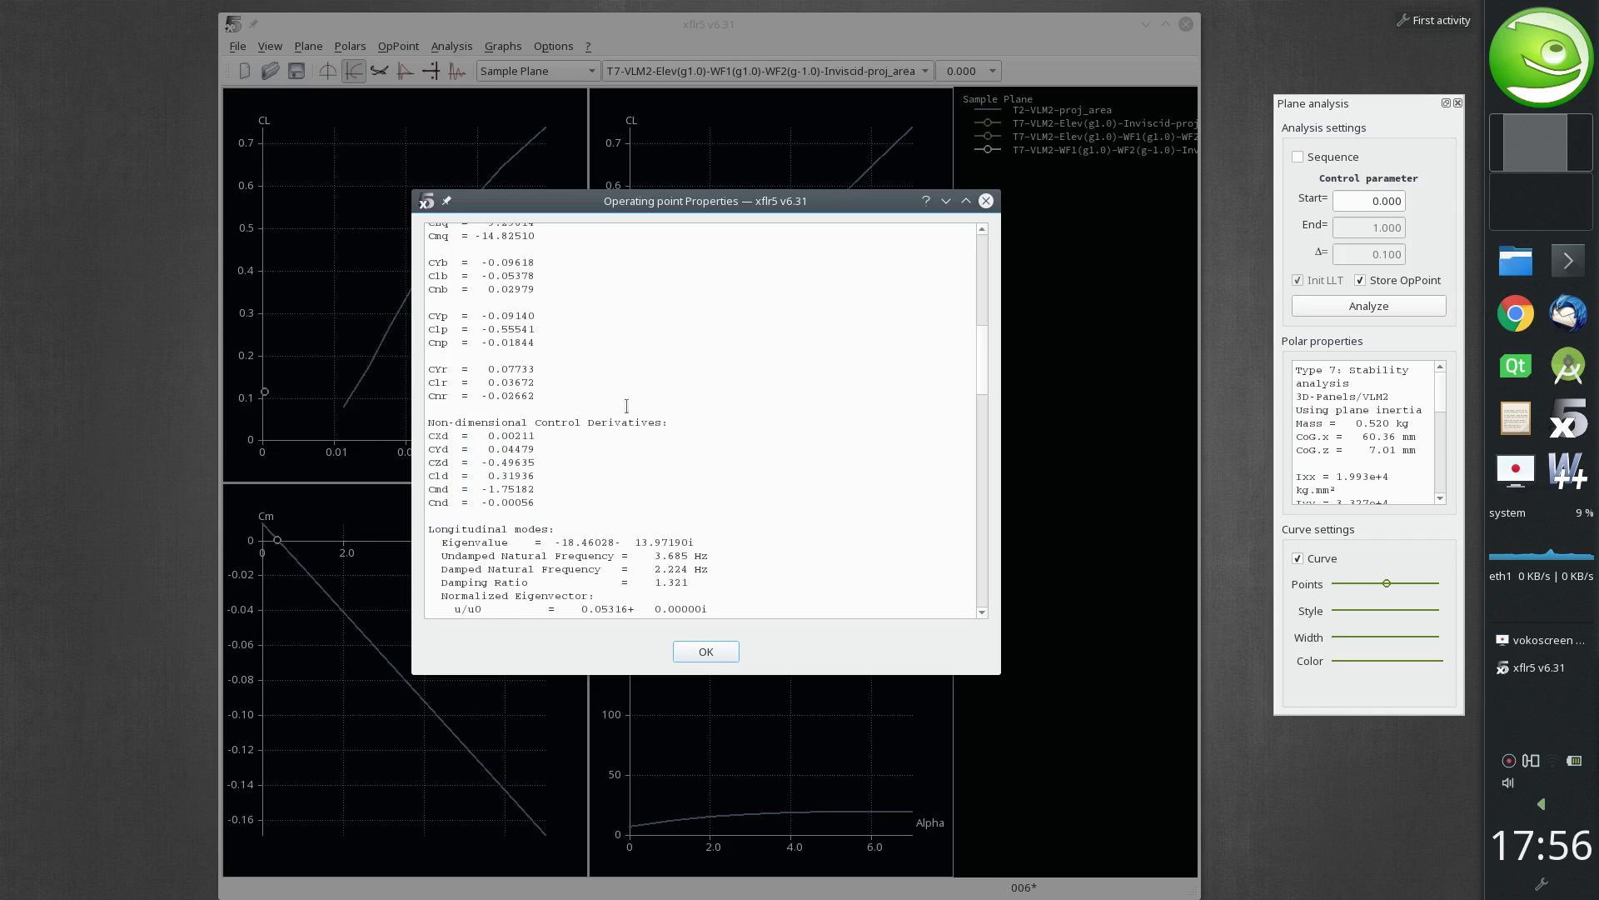